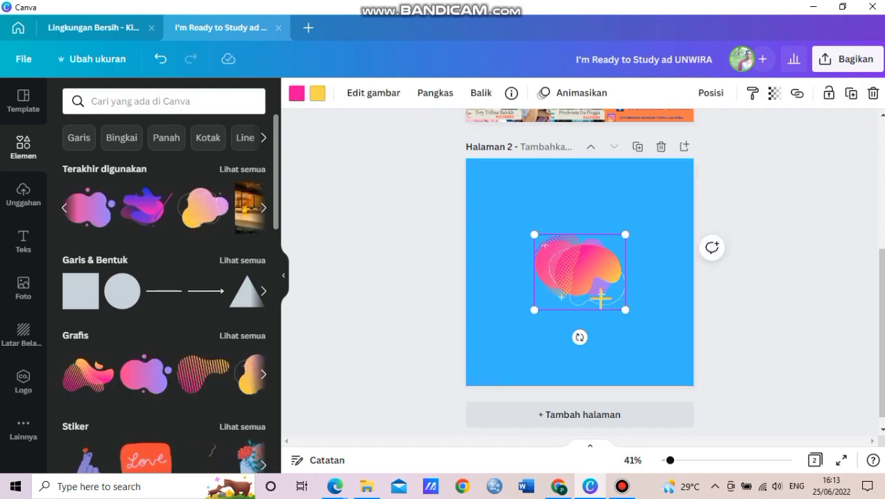
- Duplicate the blob, add a yellow-purple blob at top-left, and move the dotted blob to the upper right
key("ctrl+d")
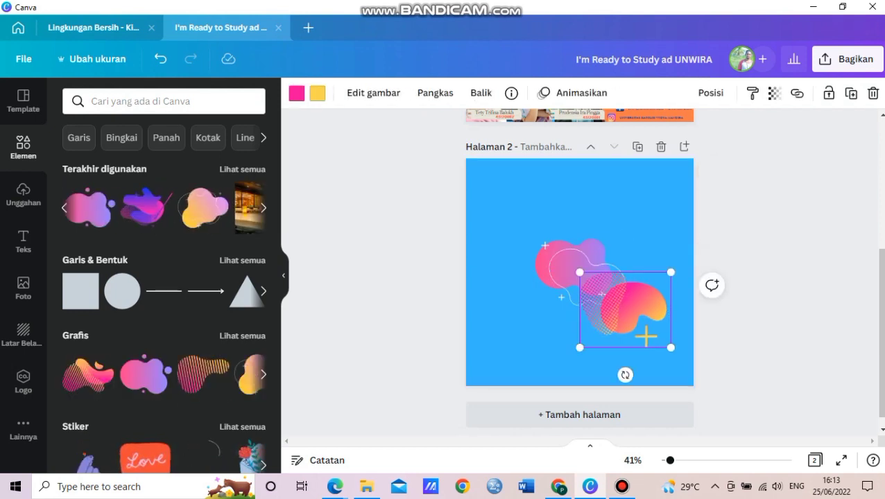
left_click(205, 208)
left_click_drag(579, 273, 531, 292)
left_click_drag(624, 303, 644, 264)
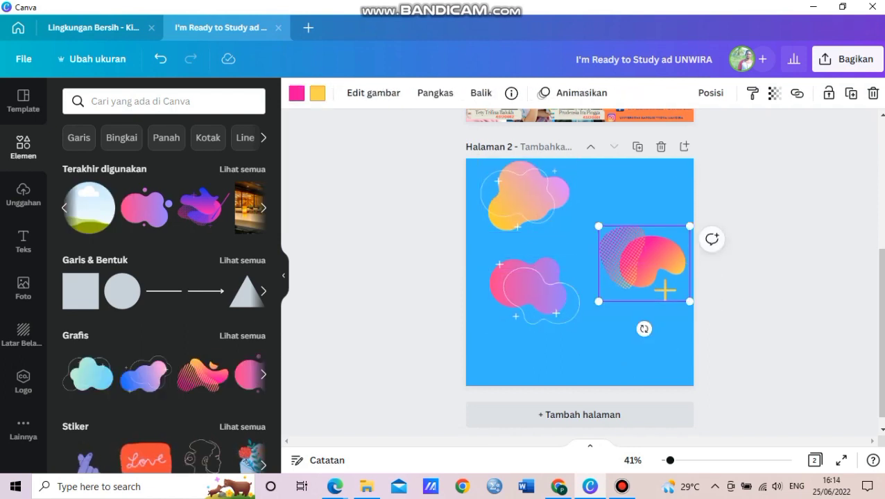
left_click(297, 93)
- Recolour the dotted blob dark blue, enlarge it, rotate it about 71°, and move it to the bottom-right corner
left_click(146, 161)
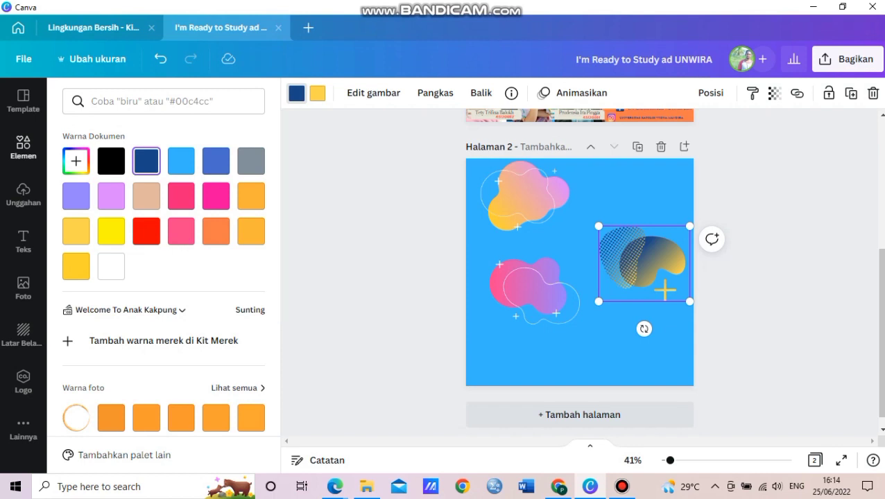
left_click_drag(598, 301, 503, 380)
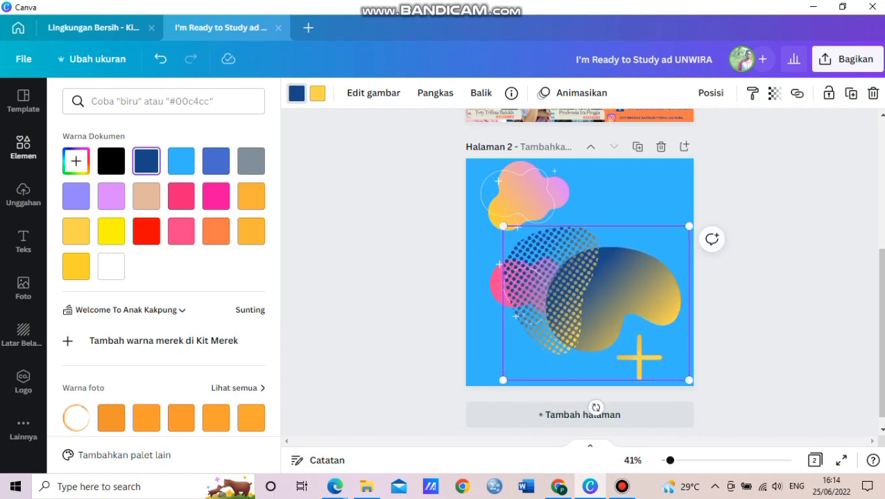
left_click_drag(596, 407, 691, 383)
left_click_drag(603, 305, 683, 361)
- Change the pink outlined blob to dark blue, enlarge it, and rotate it counter-clockwise
left_click(531, 288)
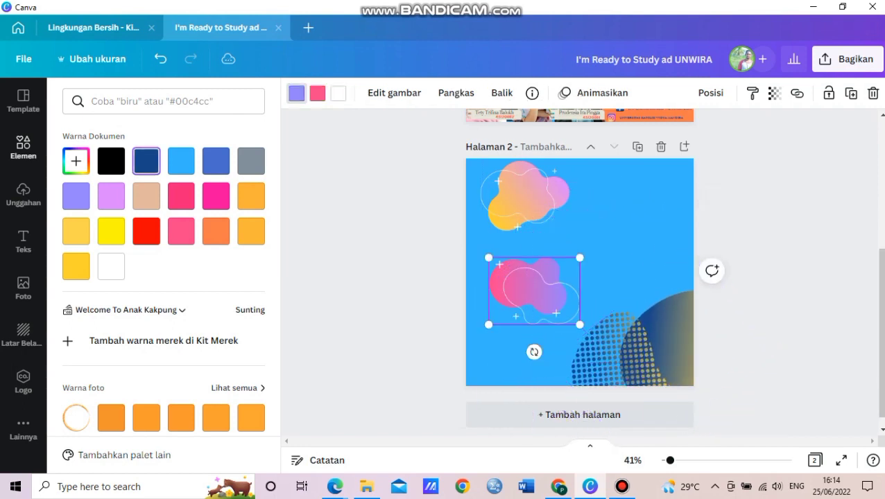
left_click(318, 93)
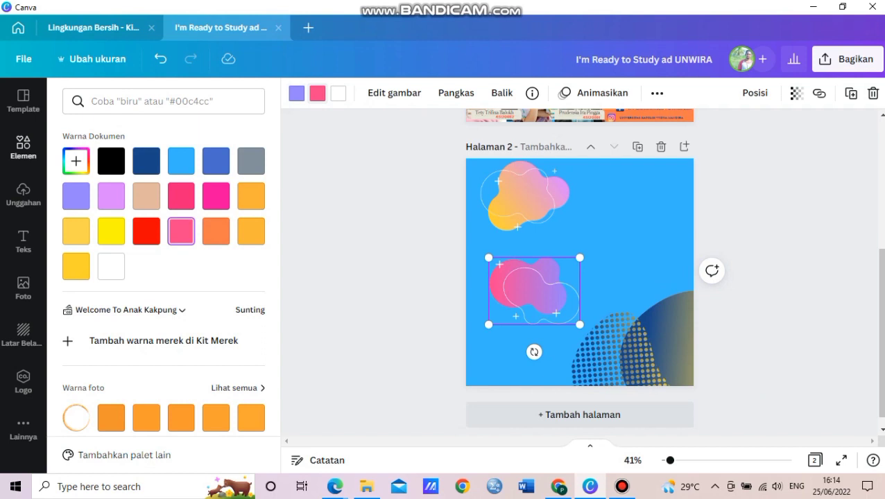
left_click(146, 161)
left_click_drag(489, 324, 358, 420)
left_click_drag(606, 338, 490, 233)
- Rotate the top-left yellow blob about 30°, enlarge it, and move it to the upper right
left_click(489, 232)
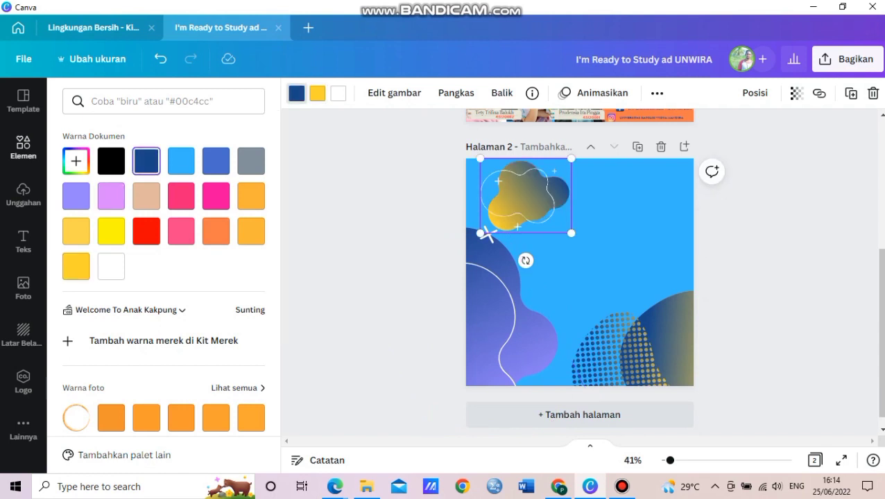
left_click_drag(526, 260, 489, 249)
left_click_drag(542, 253, 546, 429)
left_click_drag(534, 283, 665, 266)
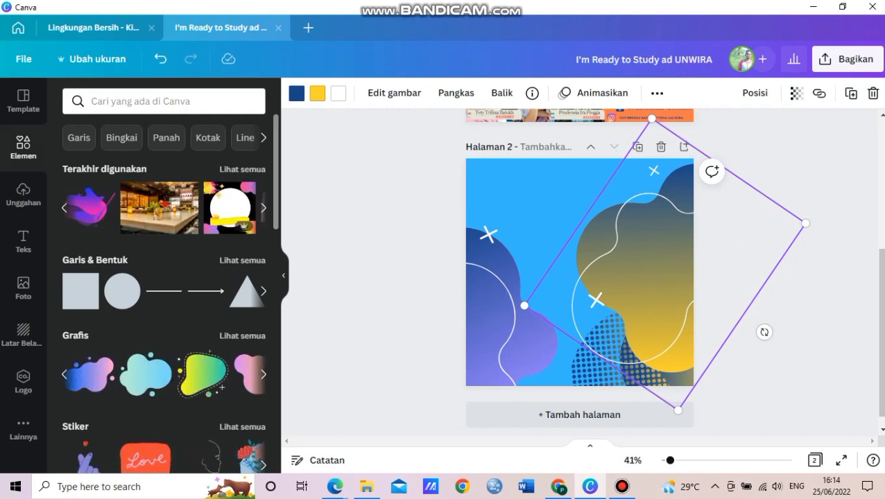
- Add a new blob and recolour it dark blue and orange
left_click(219, 384)
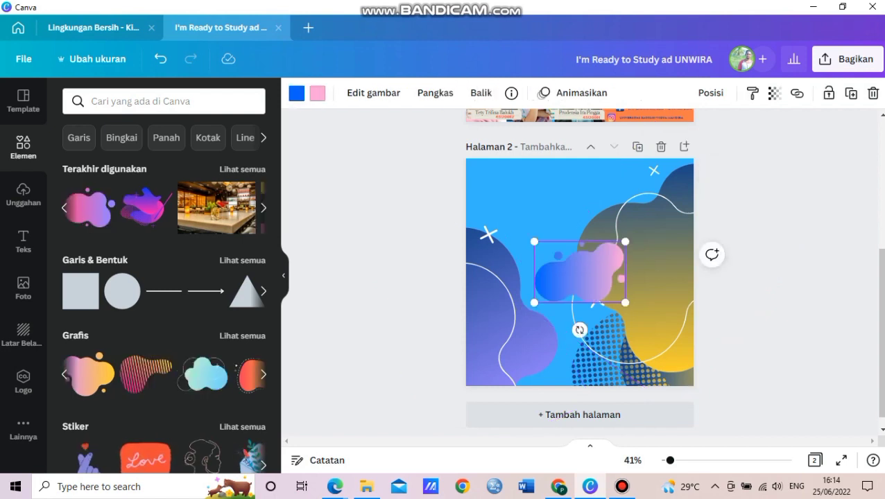
left_click(296, 93)
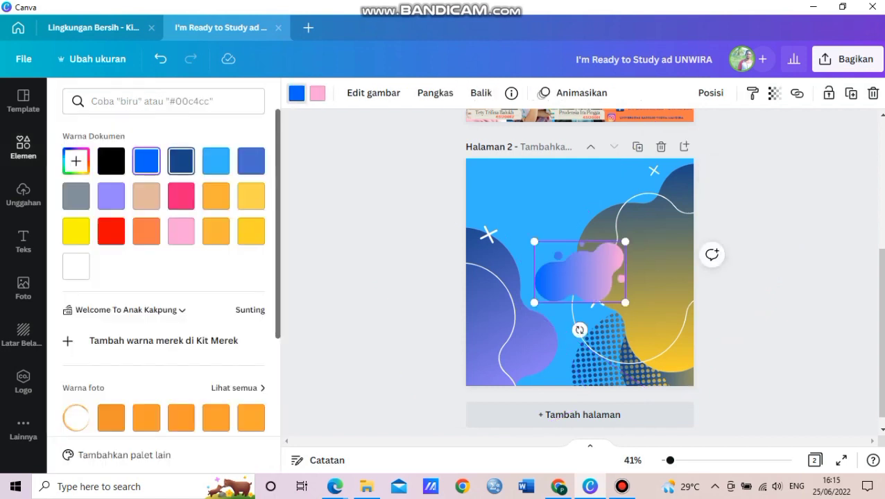
left_click(181, 161)
left_click(317, 93)
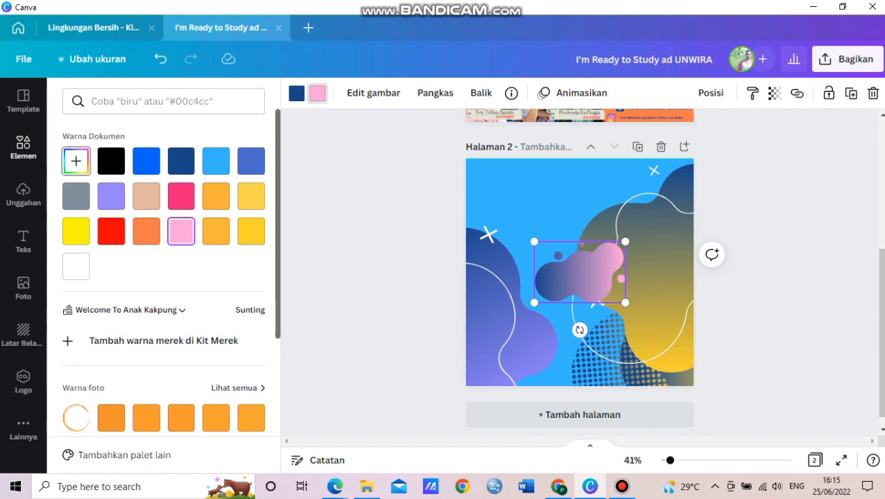
left_click(76, 231)
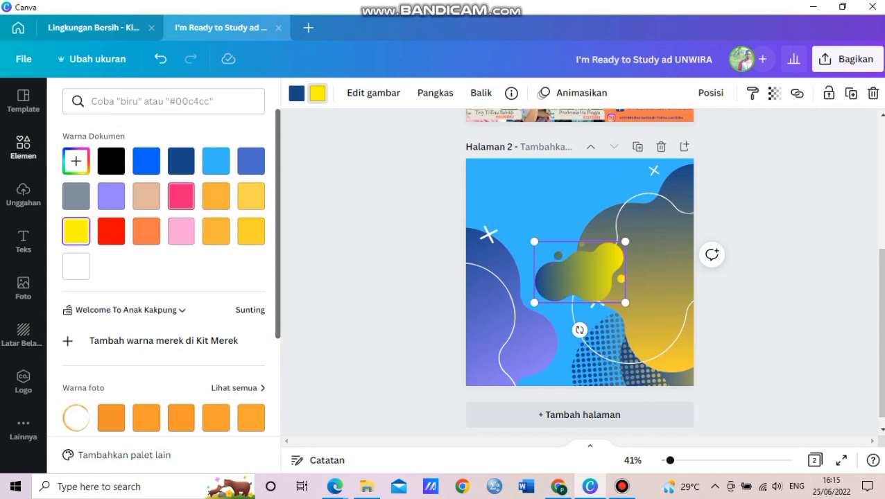
left_click(216, 197)
- Enlarge the dark blue-orange blob, rotate it nearly upside down, and move it higher
left_click_drag(534, 302, 395, 397)
left_click_drag(510, 424, 526, 216)
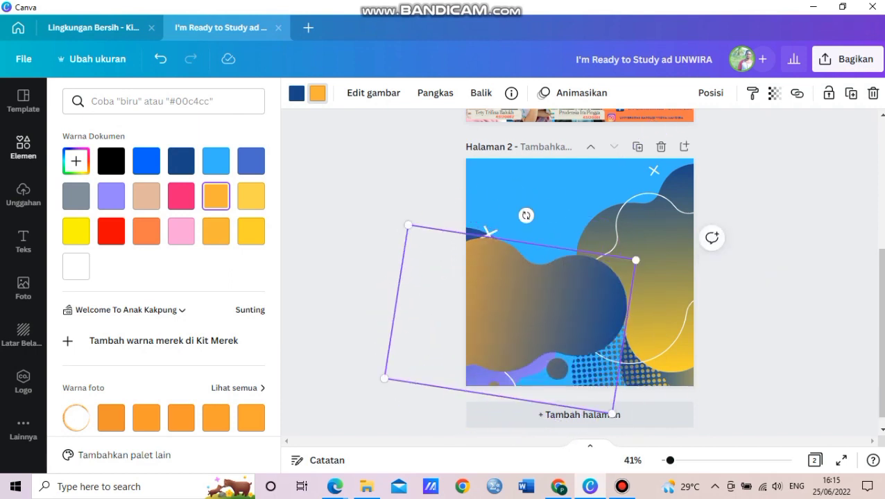
left_click_drag(510, 319, 495, 213)
left_click_drag(510, 111, 389, 270)
- Move the purple blob to the left and rotate it further
left_click(499, 353)
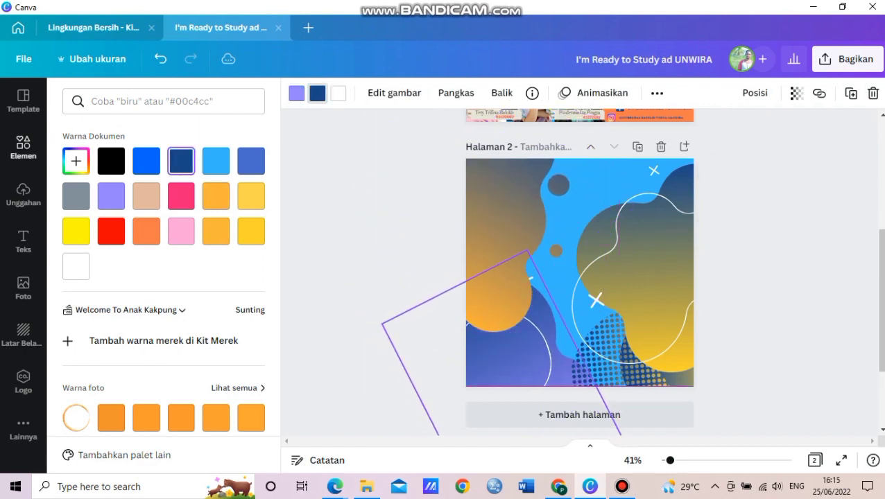
left_click_drag(499, 353, 451, 362)
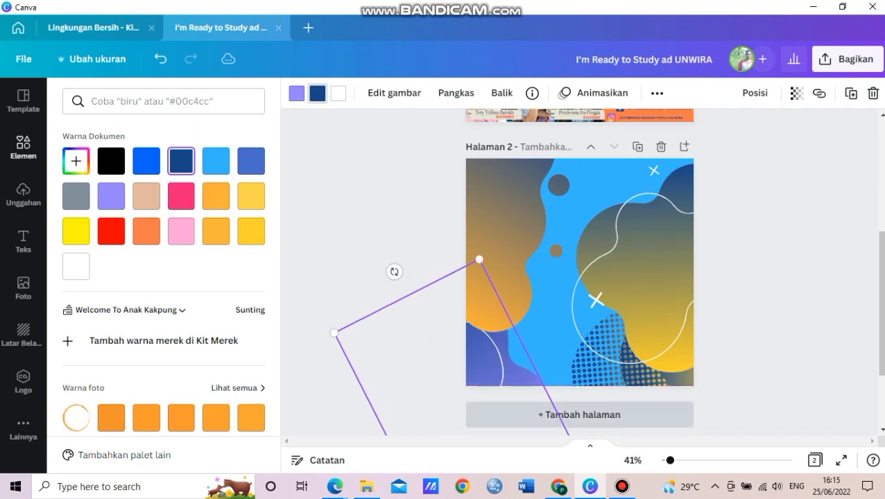
left_click_drag(394, 272, 397, 330)
- Tilt the orange and dark-blue element into a diamond angle, undoing its move across the page
left_click(485, 264)
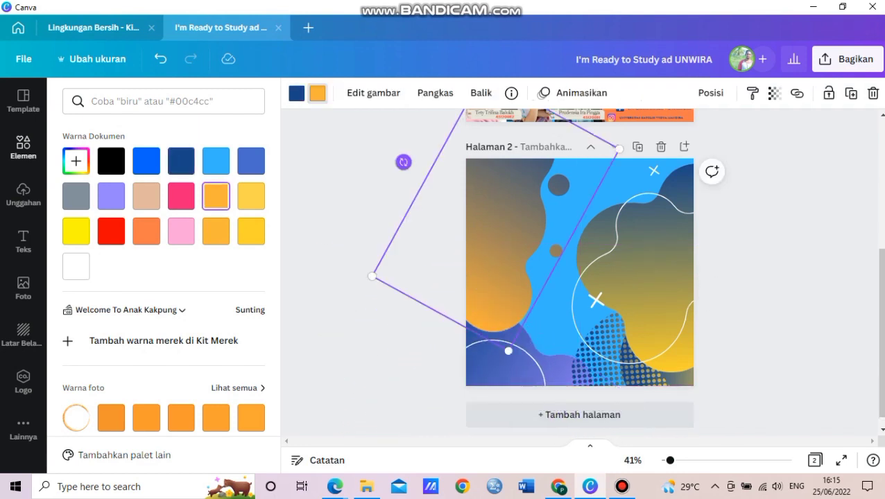
left_click_drag(403, 162, 450, 173)
left_click_drag(666, 208, 763, 258)
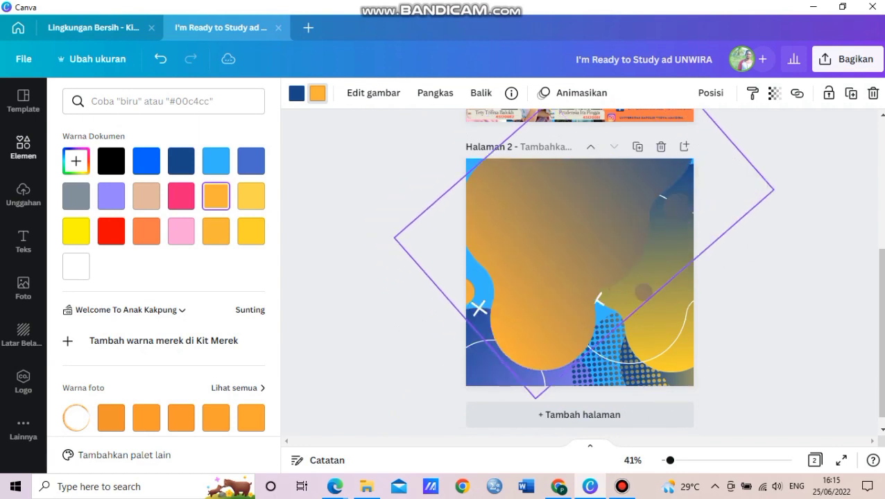
key("ctrl+z")
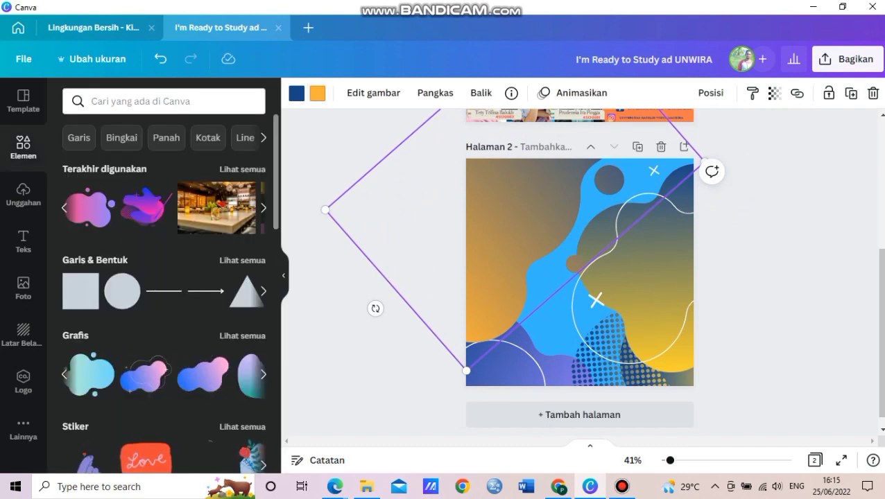
- Add and enlarge a blue-pink blob, then fade the large background graphic to about 50% and lock it
left_click(203, 374)
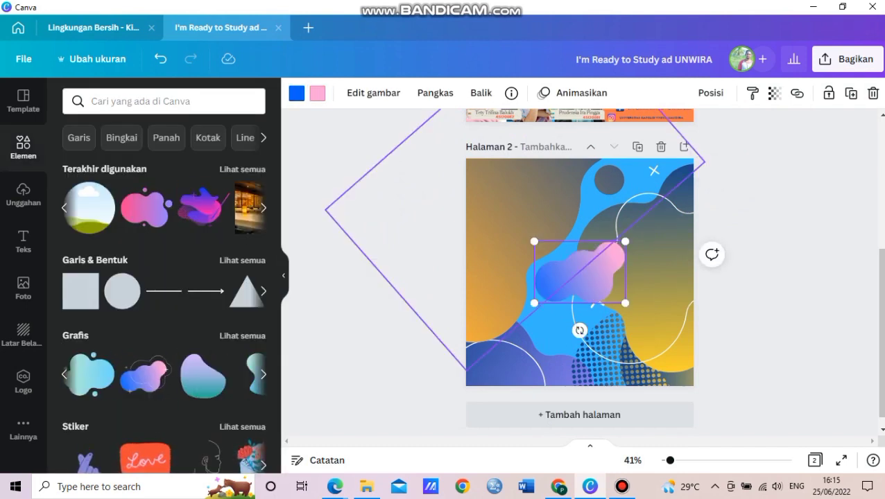
left_click_drag(531, 238, 483, 207)
left_click(645, 277)
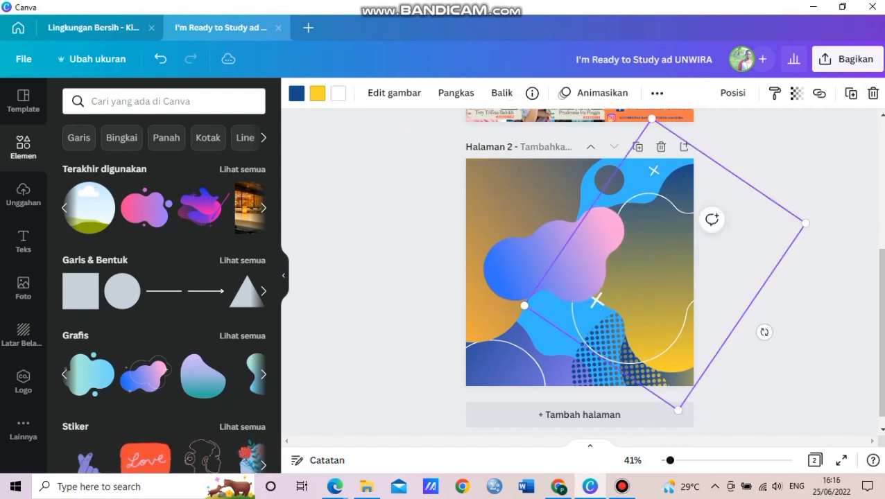
left_click(796, 93)
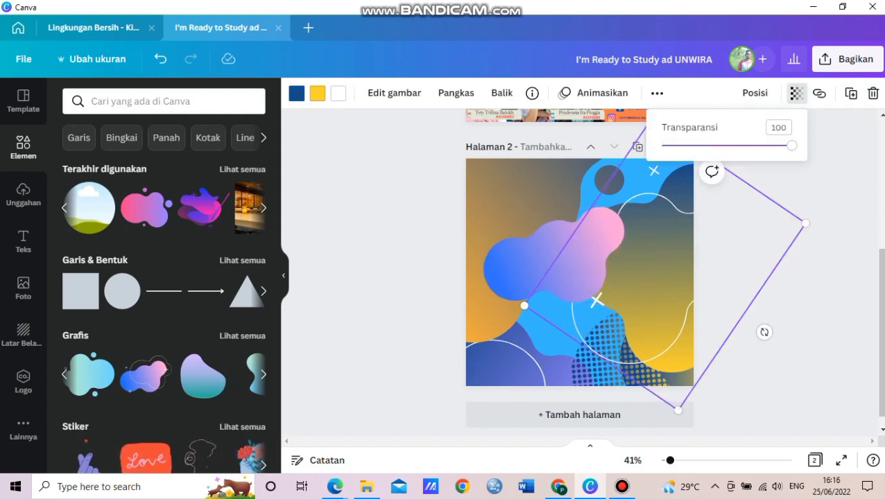
left_click_drag(791, 145, 727, 145)
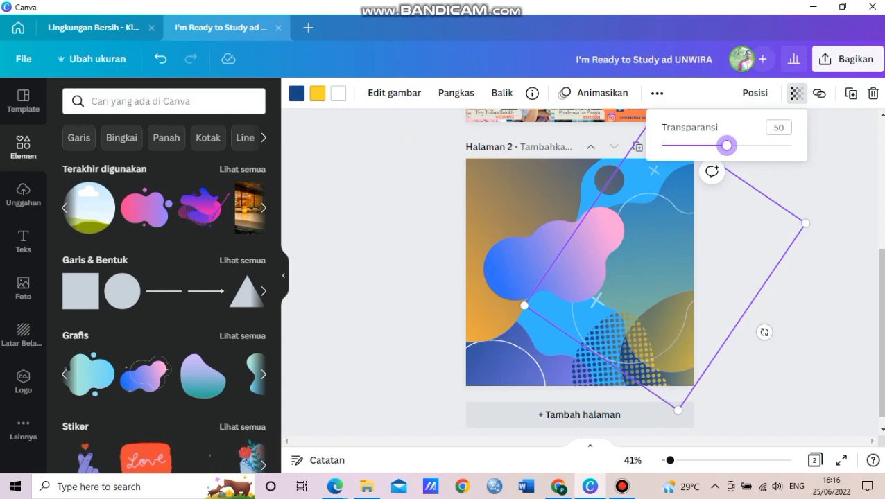
left_click(657, 93)
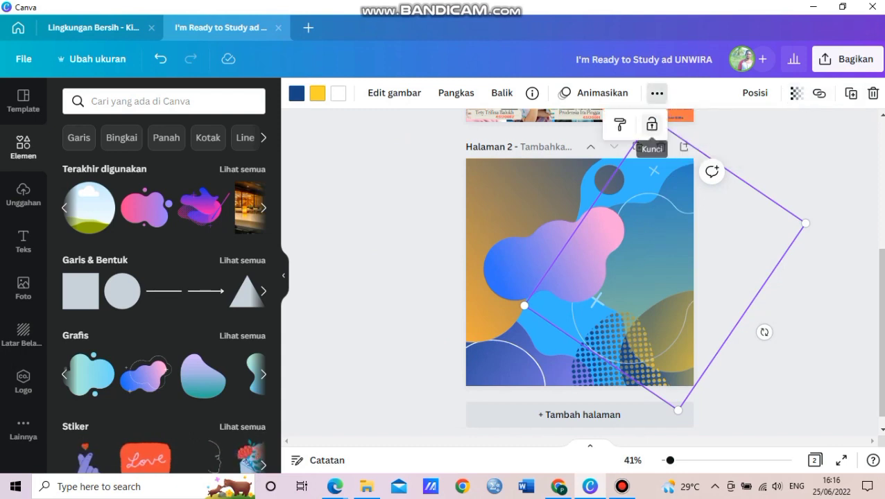
left_click(652, 124)
- Fade the purple-framed graphic on the left to about half opacity and lock it
left_click(395, 290)
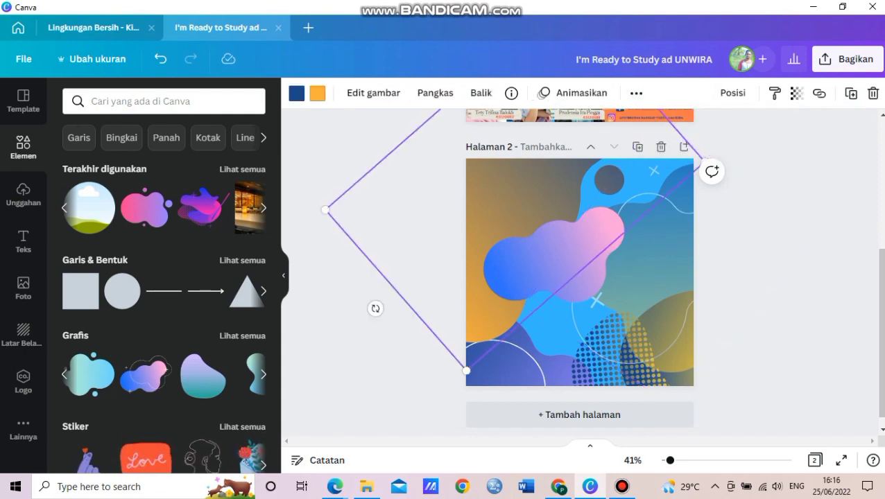
left_click(796, 93)
left_click_drag(791, 146, 720, 145)
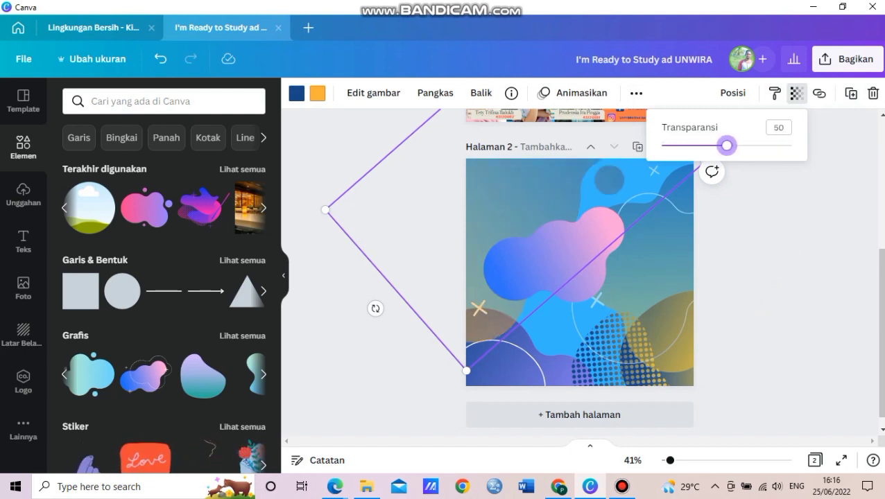
left_click(636, 93)
left_click(628, 123)
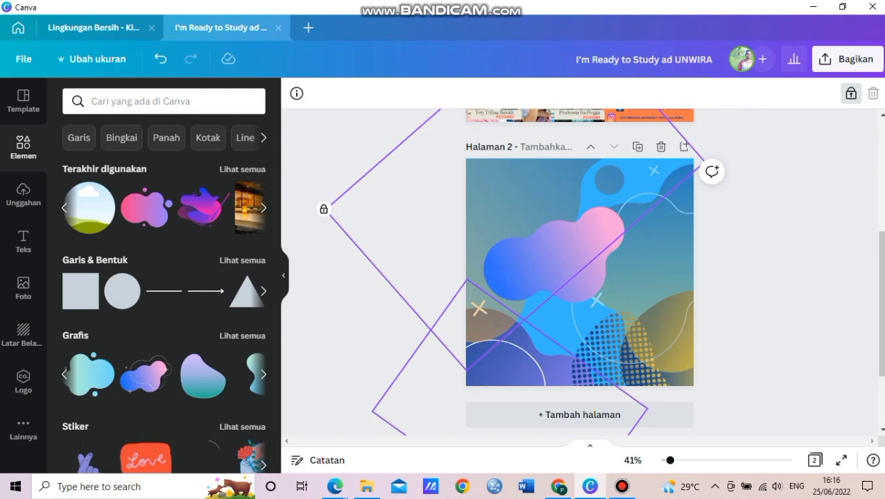
- Fade the smaller diamond line to about half and lock it
left_click(398, 329)
left_click(797, 93)
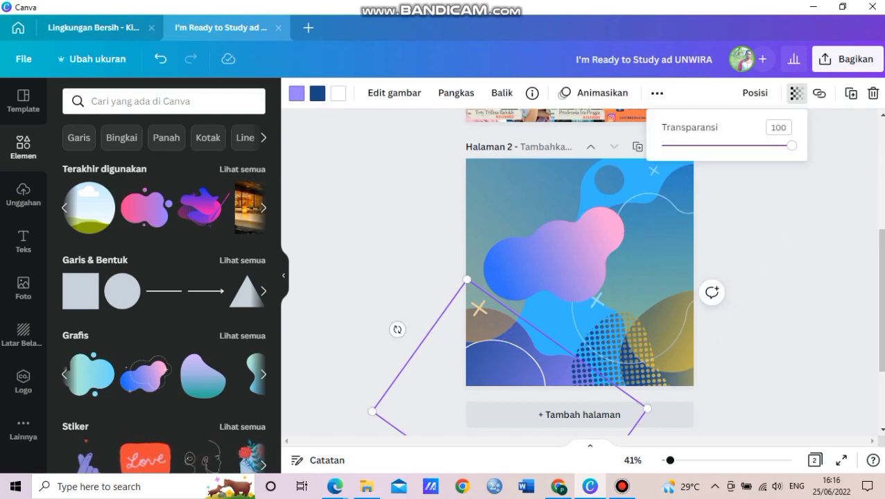
left_click_drag(791, 146, 728, 145)
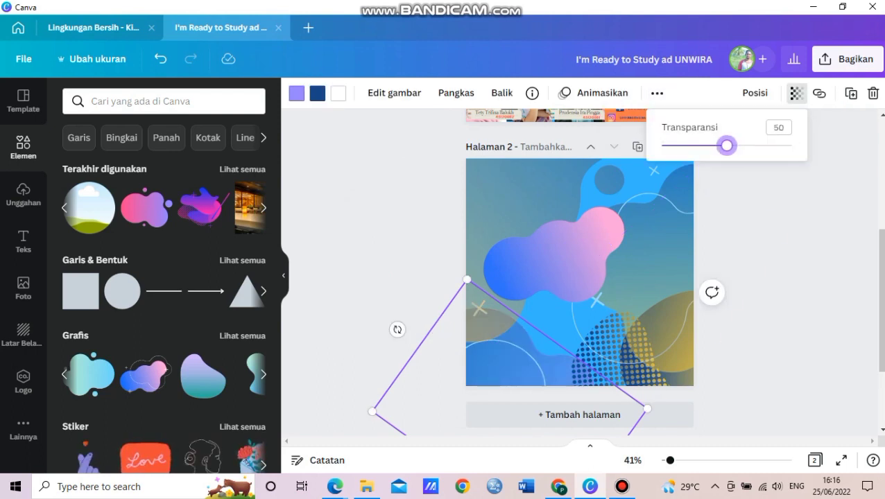
left_click(657, 93)
left_click(628, 123)
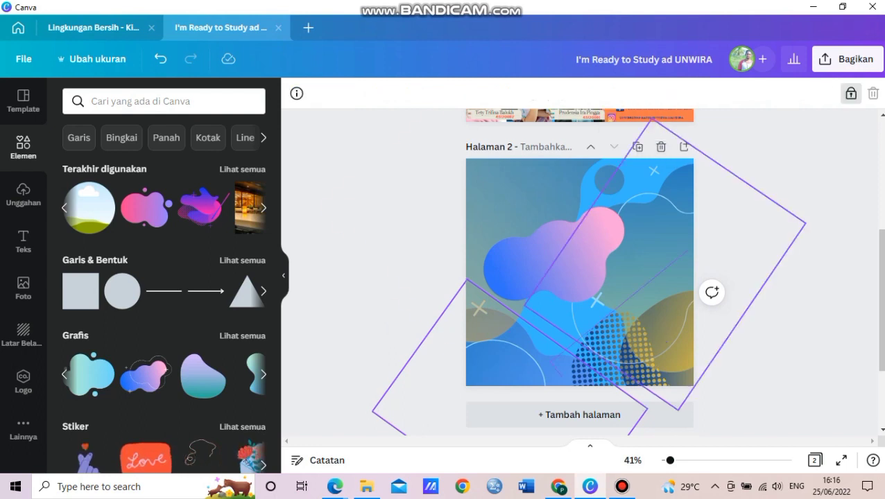
- Set the other diamond line's transparency to 51
left_click(742, 303)
left_click(796, 93)
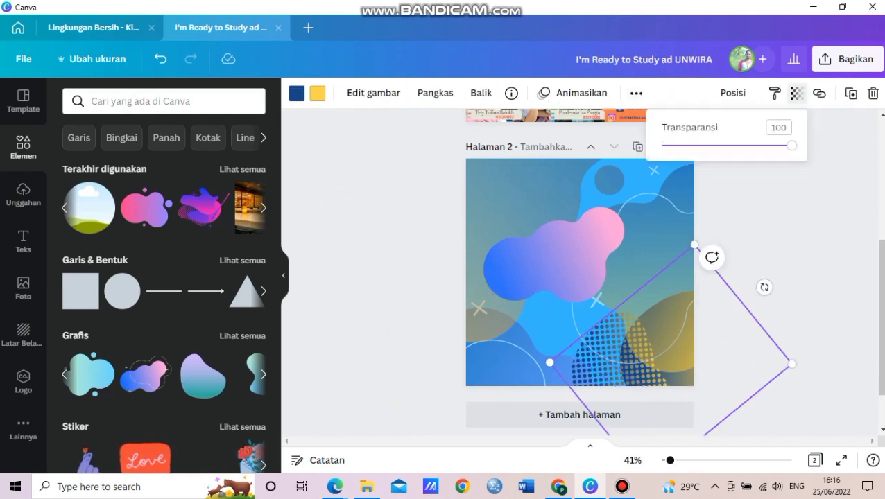
left_click_drag(791, 146, 728, 146)
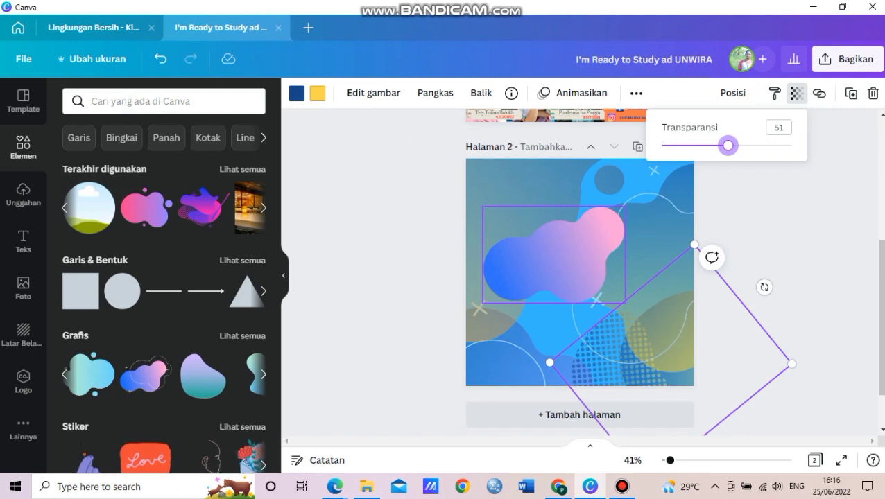
- Fade the pink-blue blob, stretch it across the whole page, and lock it
left_click(548, 263)
left_click(796, 93)
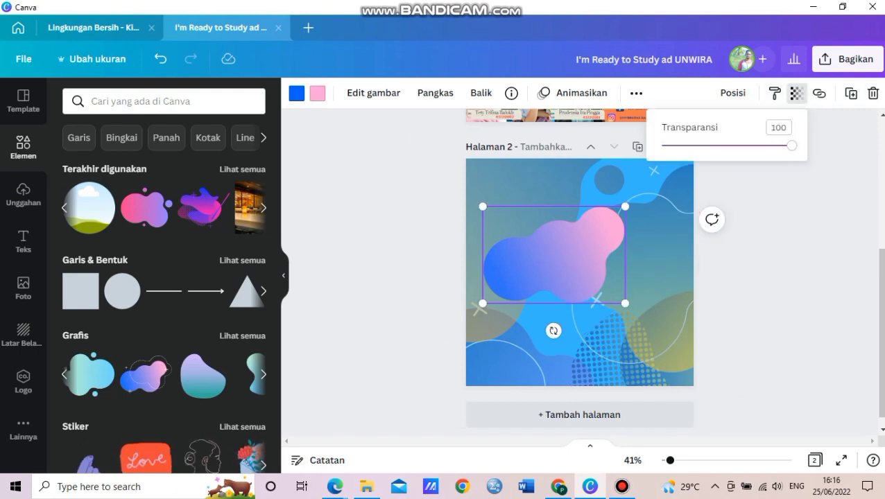
left_click_drag(791, 146, 705, 145)
left_click_drag(624, 206, 711, 148)
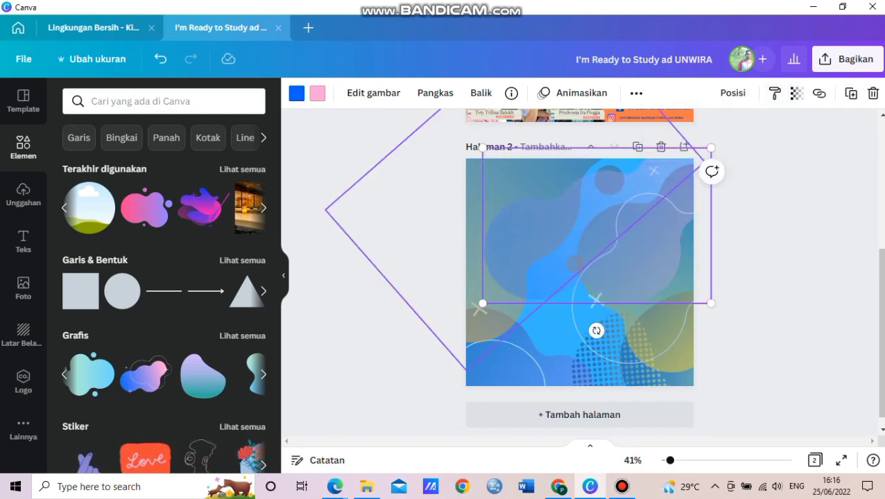
left_click_drag(484, 303, 372, 378)
left_click_drag(711, 148, 769, 108)
left_click(636, 93)
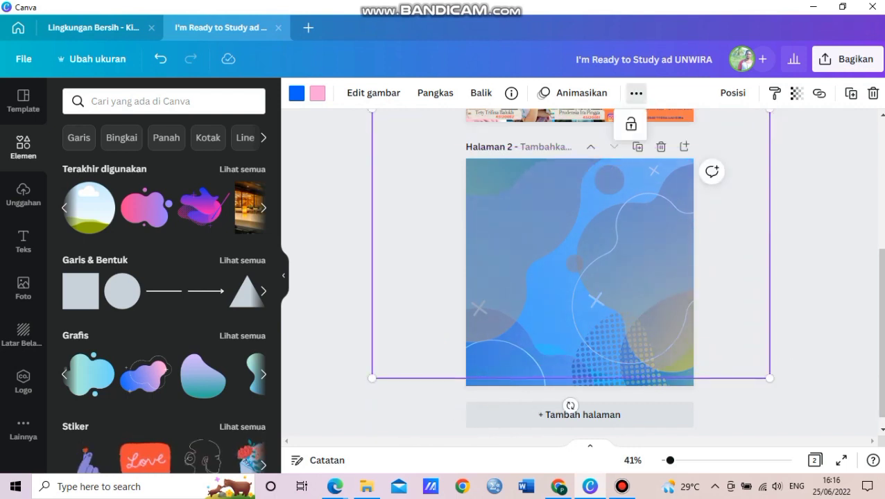
left_click(630, 124)
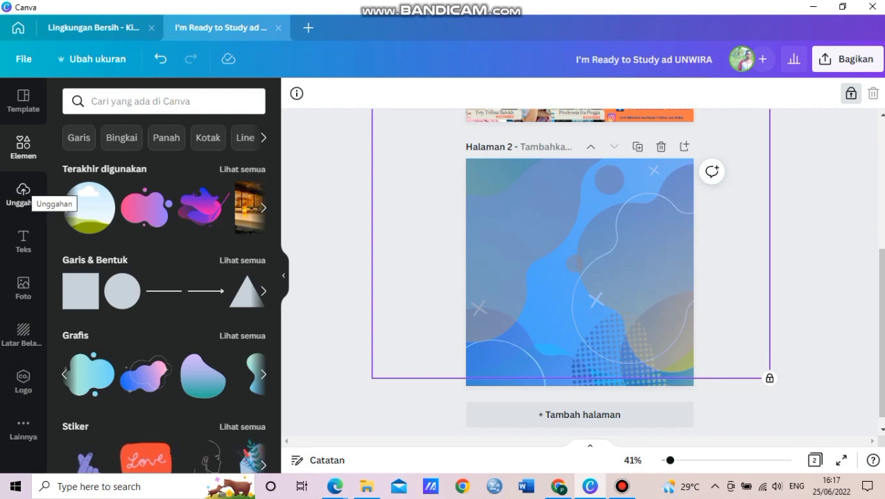
- Add the uploaded photo of the man to page 2
left_click(23, 195)
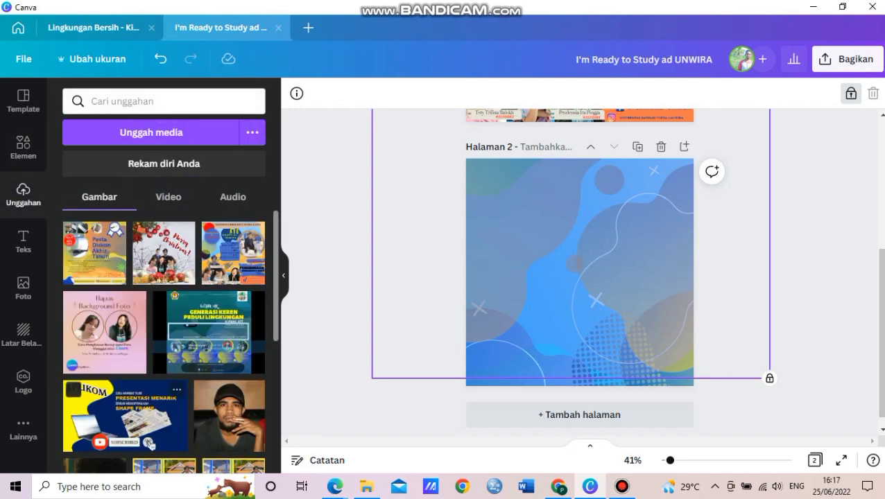
left_click(254, 390)
scroll(164, 333, "down", 1)
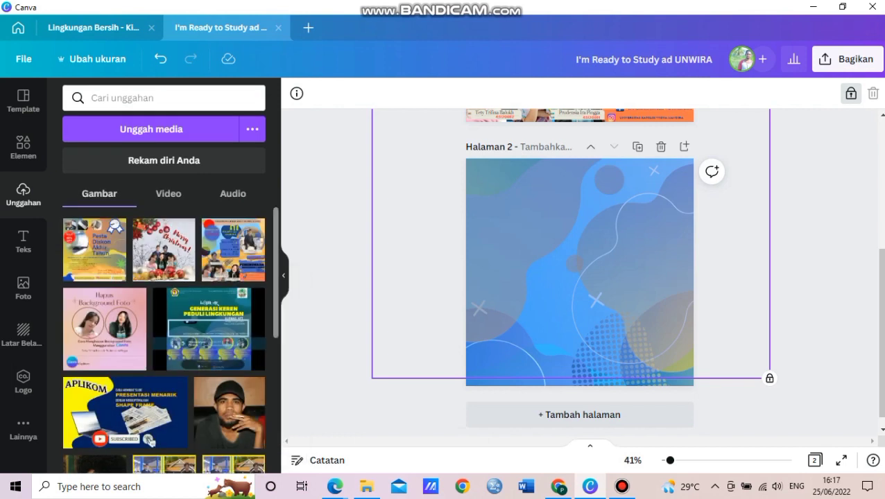
scroll(164, 340, "down", 2)
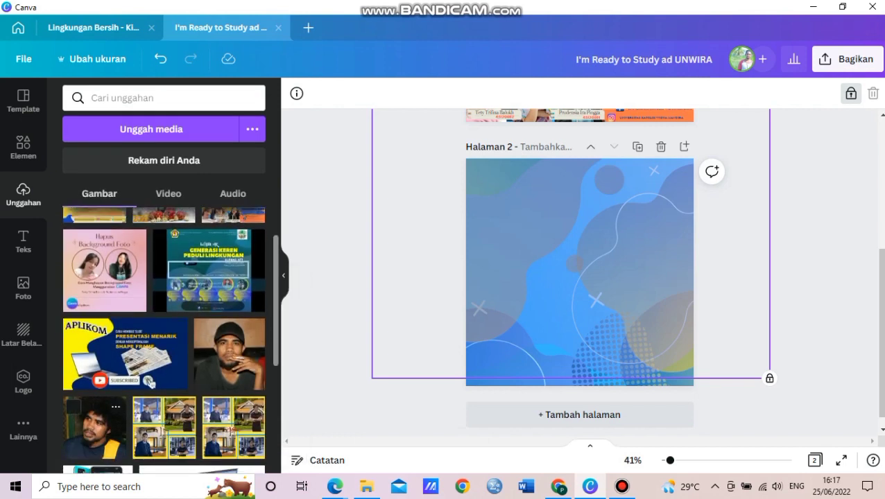
left_click(95, 428)
- Put the photo in a circle frame from Bingkai, shrink it, and place it near the right edge
left_click(23, 146)
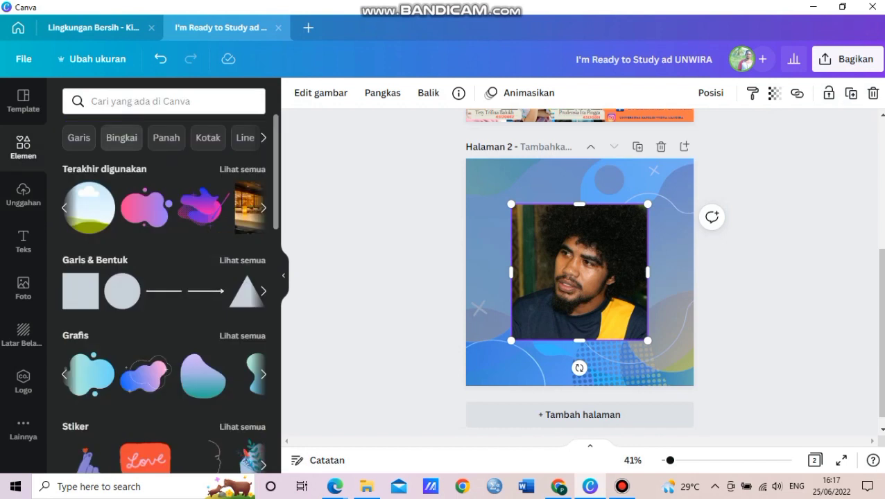
left_click(133, 138)
left_click(94, 224)
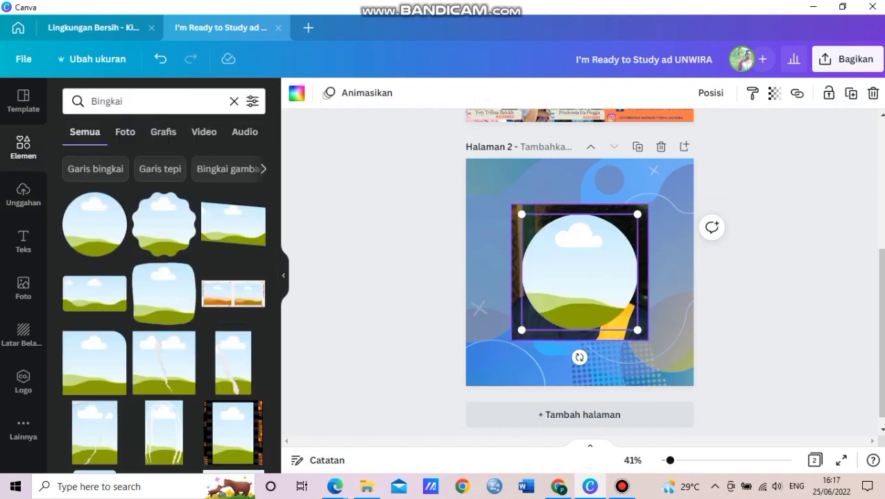
left_click_drag(580, 271, 625, 265)
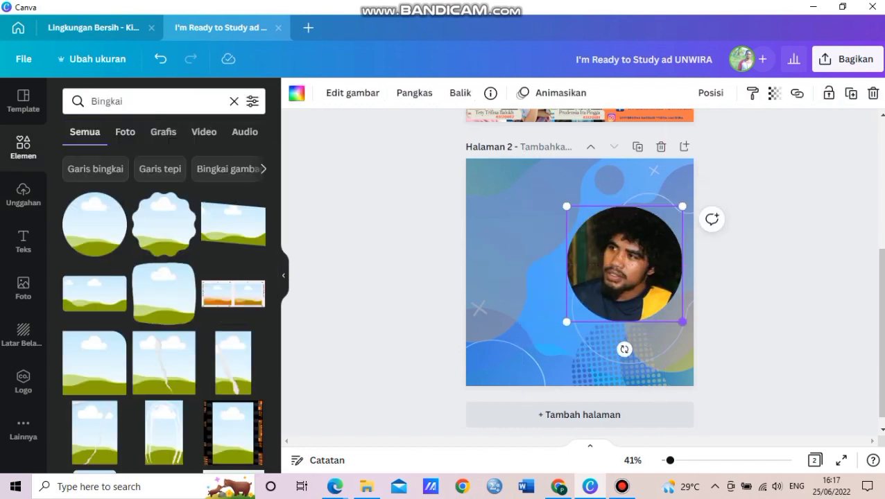
left_click_drag(683, 322, 659, 298)
left_click_drag(612, 252, 648, 256)
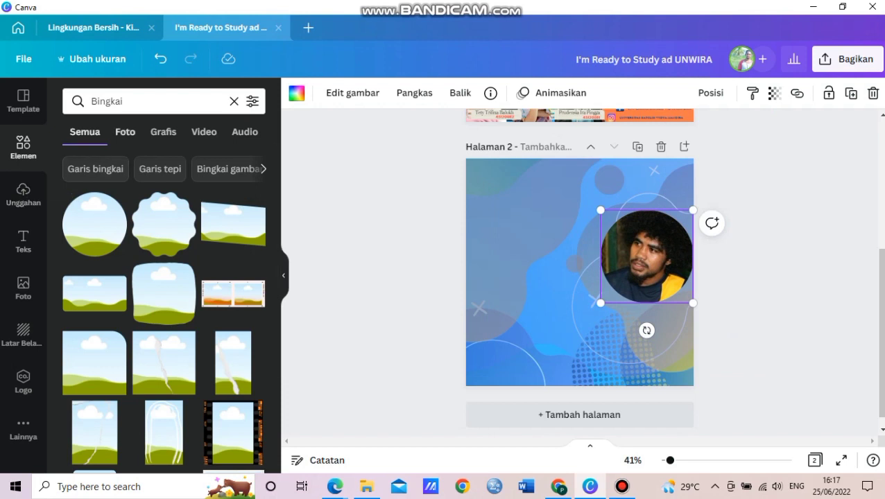
left_click(125, 132)
left_click(23, 241)
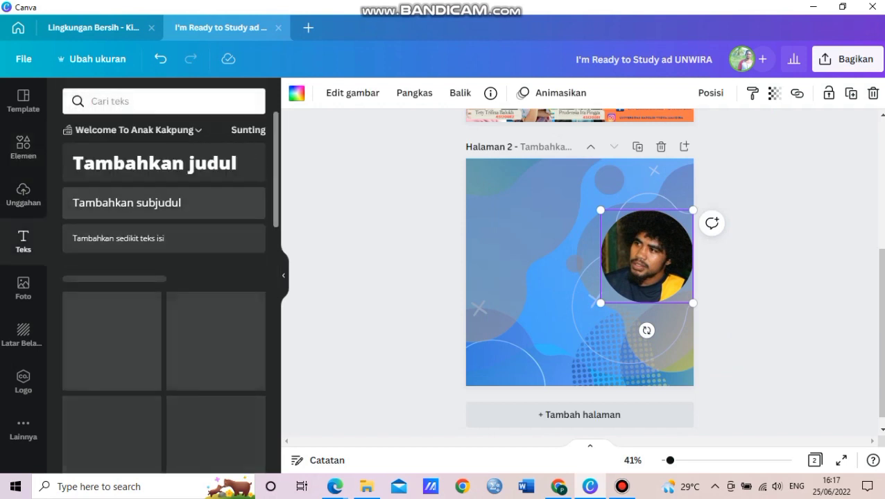
- Place the FILOSOFI text design from the text templates onto page 2
scroll(164, 277, "down", 10)
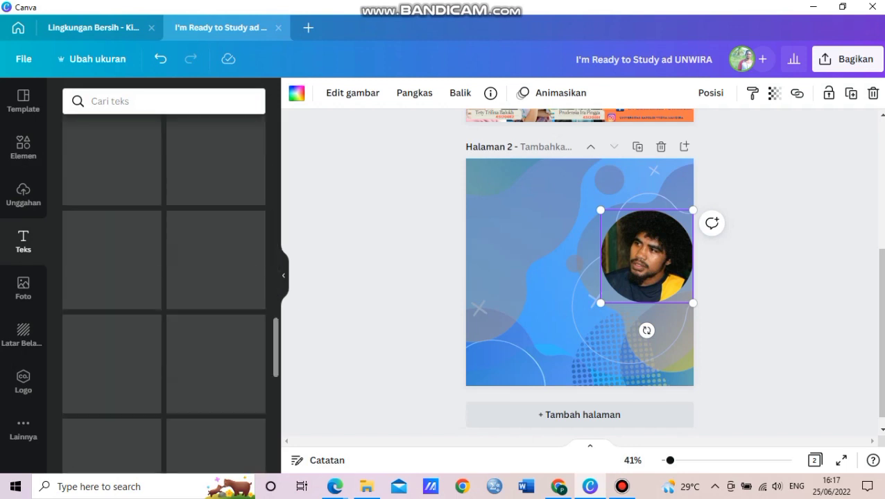
scroll(163, 277, "down", 10)
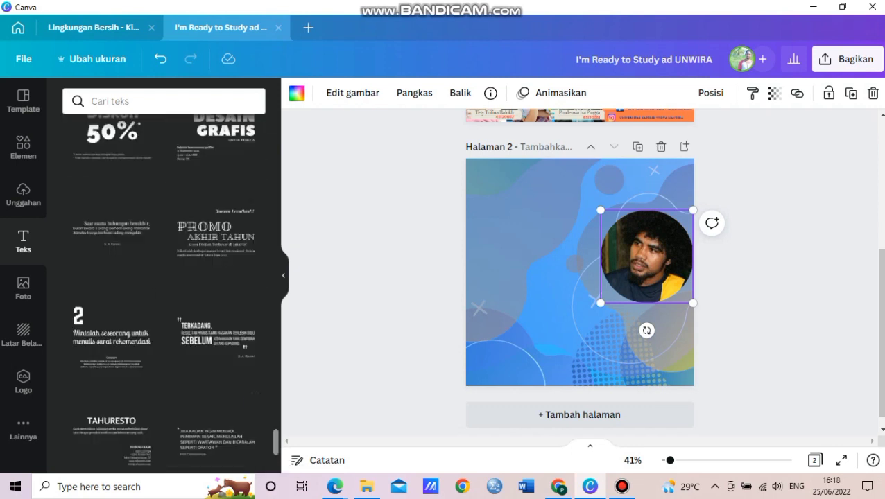
scroll(164, 291, "up", 5)
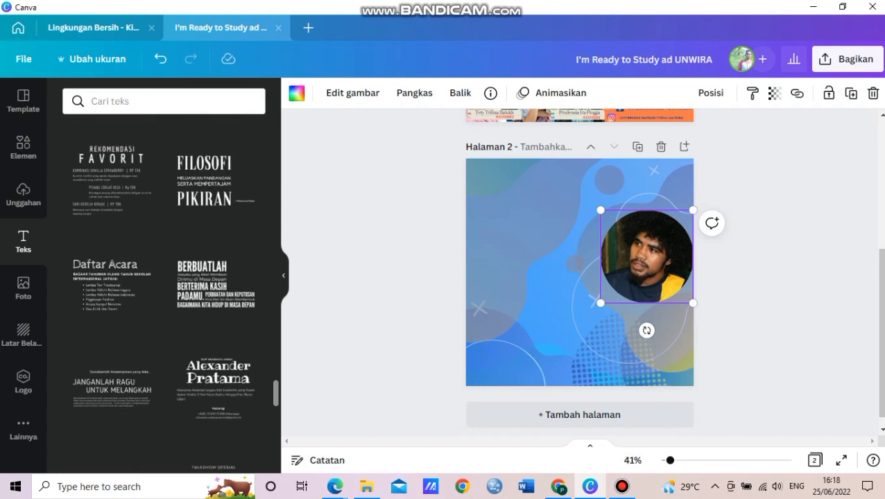
left_click_drag(203, 236, 563, 233)
- Ungroup the text design and shrink the FILOSOFI heading to size 69,4
left_click(712, 92)
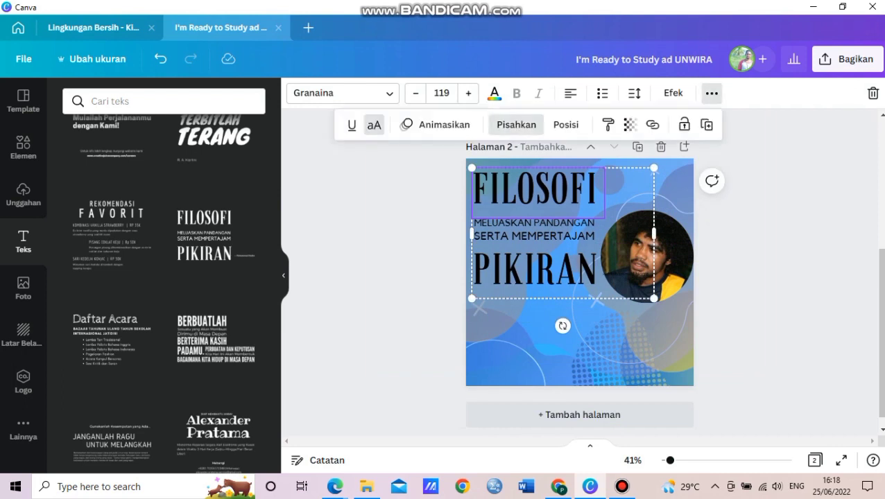
left_click(515, 123)
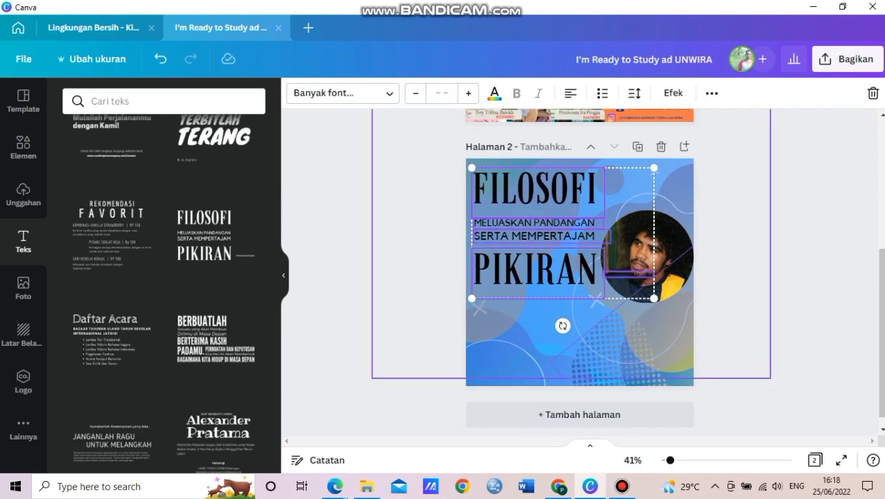
key("Escape")
left_click(534, 187)
left_click_drag(604, 219, 684, 181)
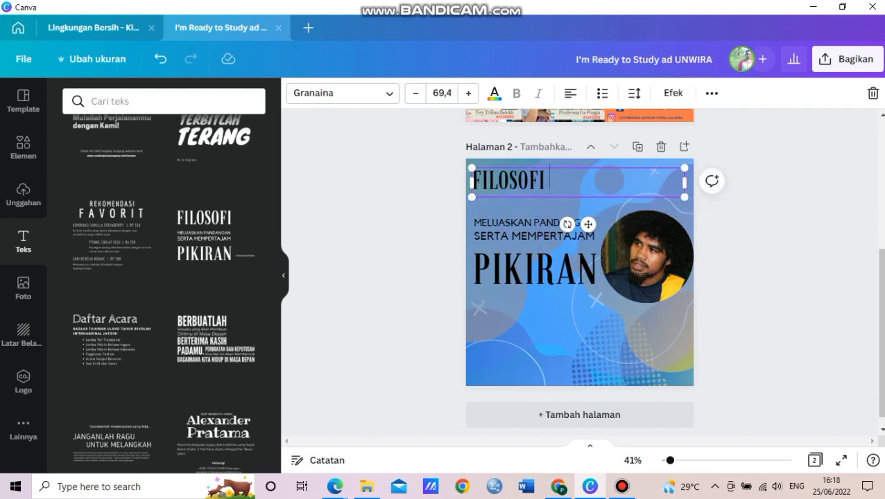
- Replace FILOSOFI with 'UNIVERSITAS KATOLIKA WIDYA MANDIRA KUPANG', sized to fit one line
key("BackSpace")
key("BackSpace")
key("BackSpace")
key("BackSpace")
key("BackSpace")
key("BackSpace")
key("BackSpace")
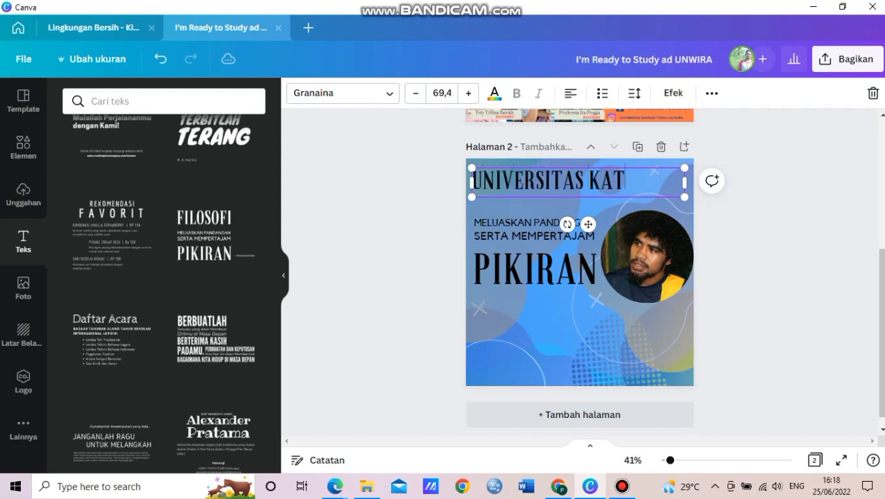
type("UNIVERSITAS KATOLIK WIDYA M")
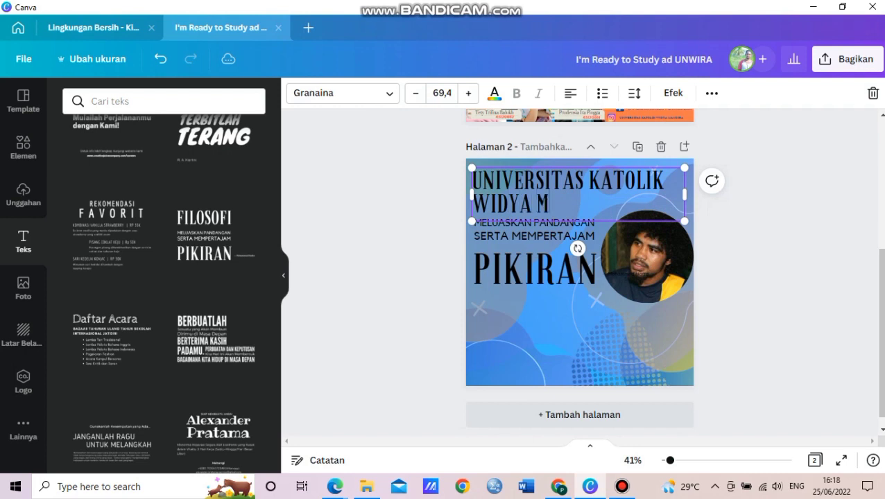
type("ANDIRA KUPANG")
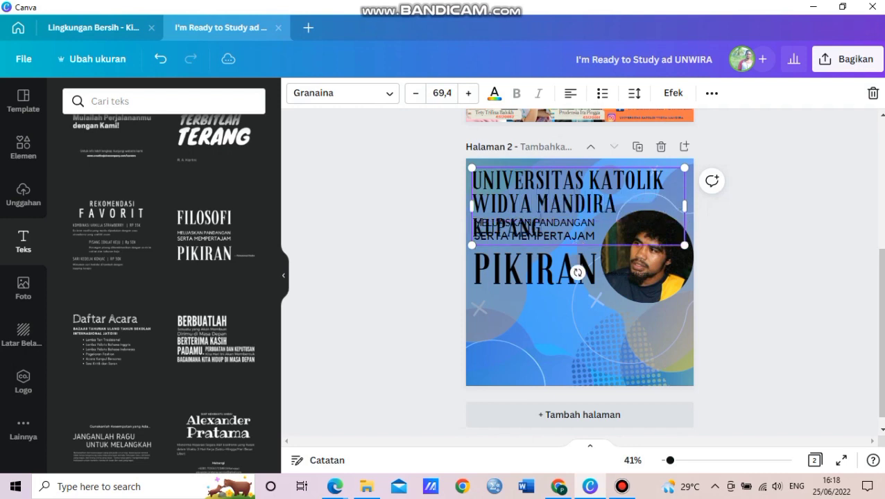
left_click_drag(685, 246, 664, 175)
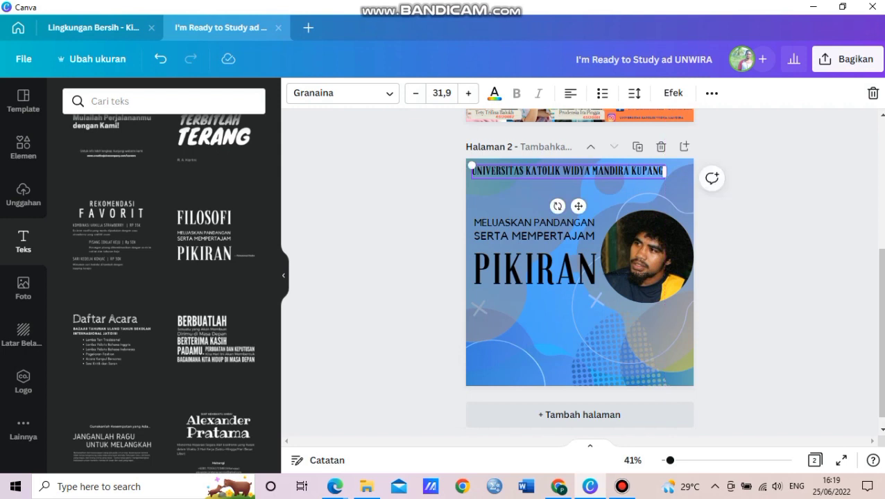
type("A")
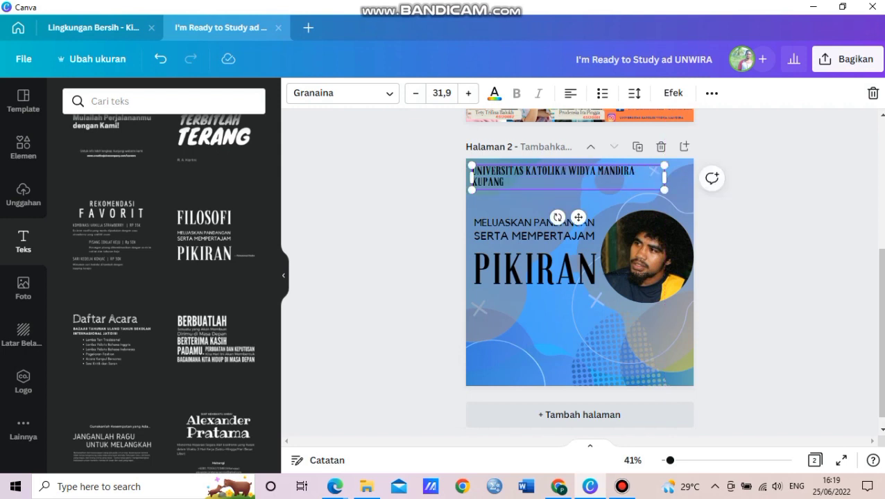
left_click_drag(665, 177, 685, 171)
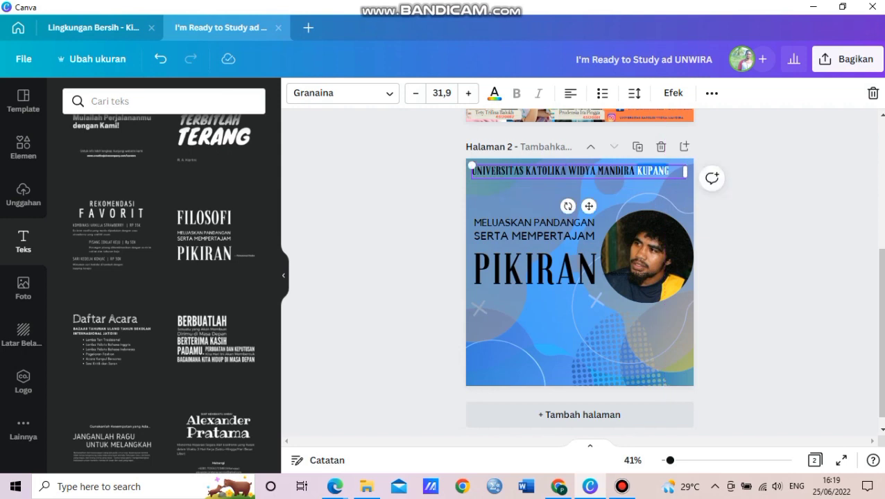
- Colour the university name dark blue and nudge the MELUASKAN PANDANGAN line slightly higher
key("ctrl+a")
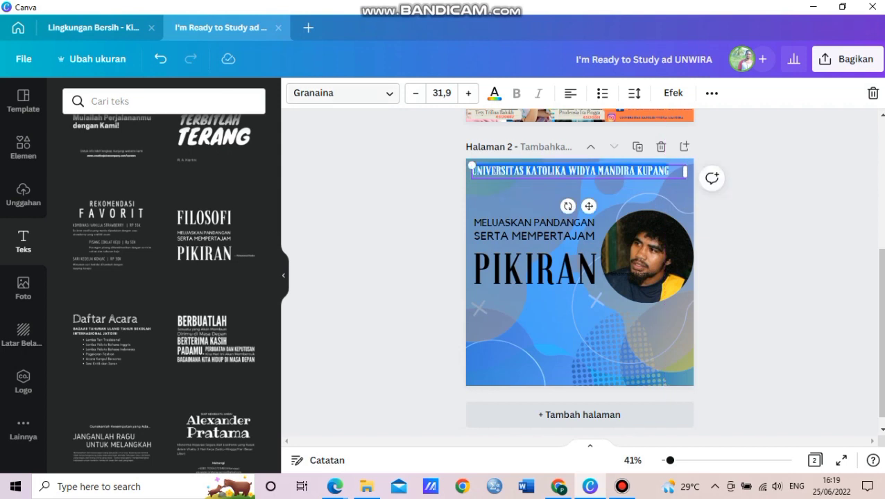
left_click(495, 93)
left_click(146, 160)
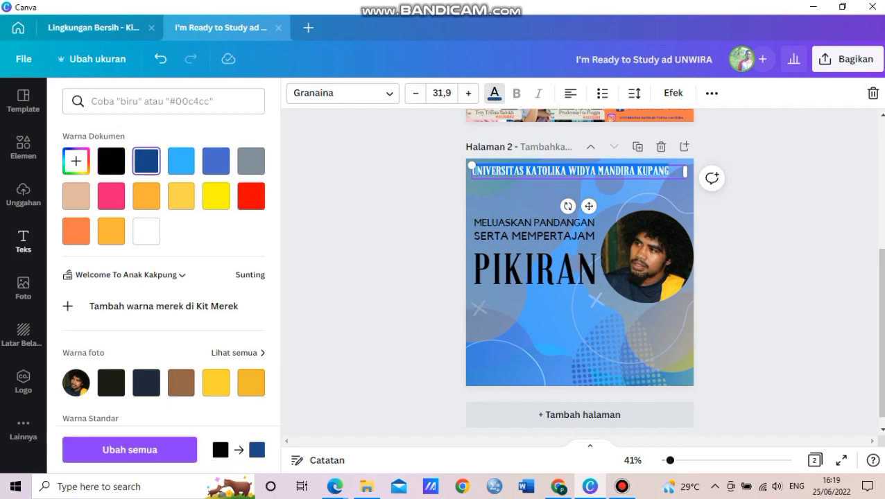
key("Escape")
key("Escape")
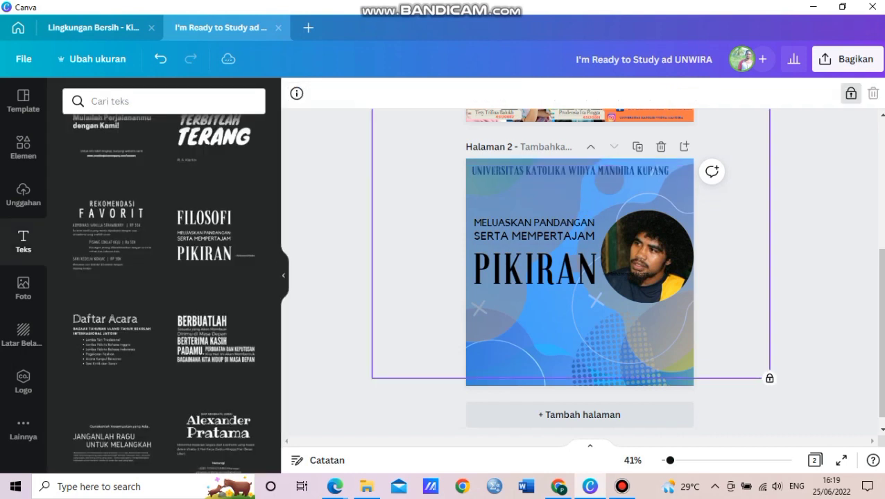
left_click_drag(534, 222, 534, 209)
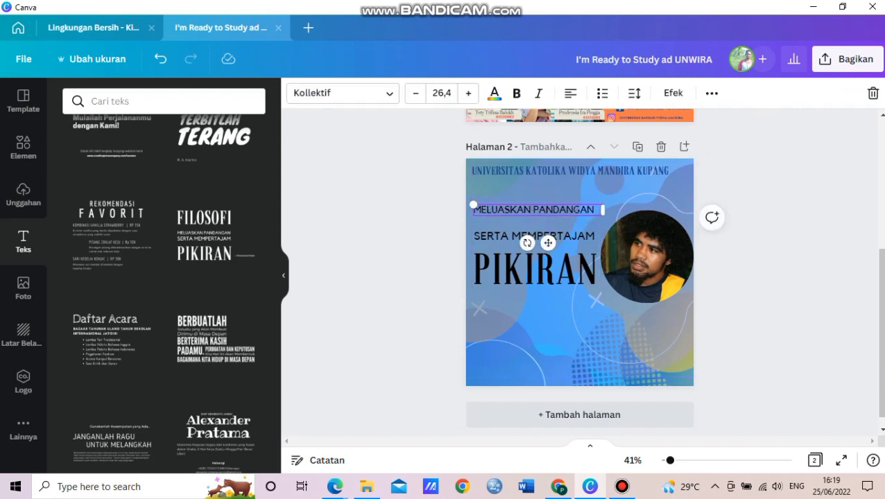
- Replace PIKIRAN with 'PENERIMAAN MAHASISWA BARU' on one line below SERTA MEMPERTAJAM
left_click(534, 267)
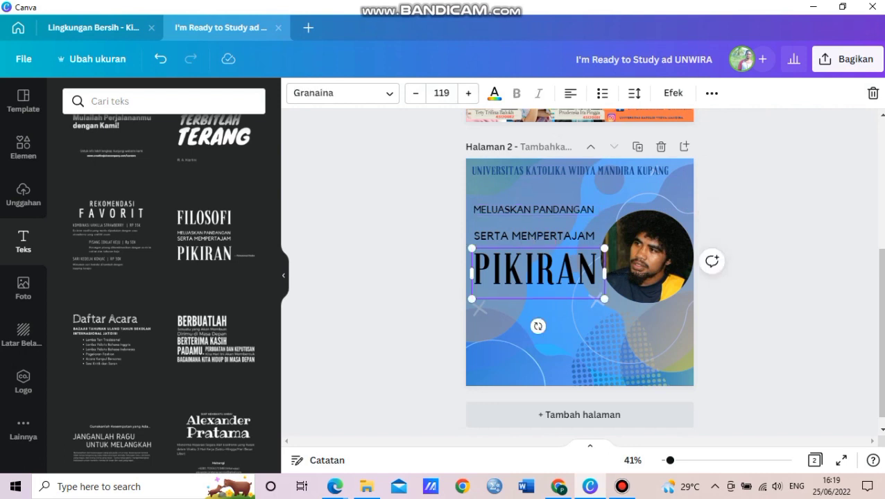
double_click(534, 267)
type("PE")
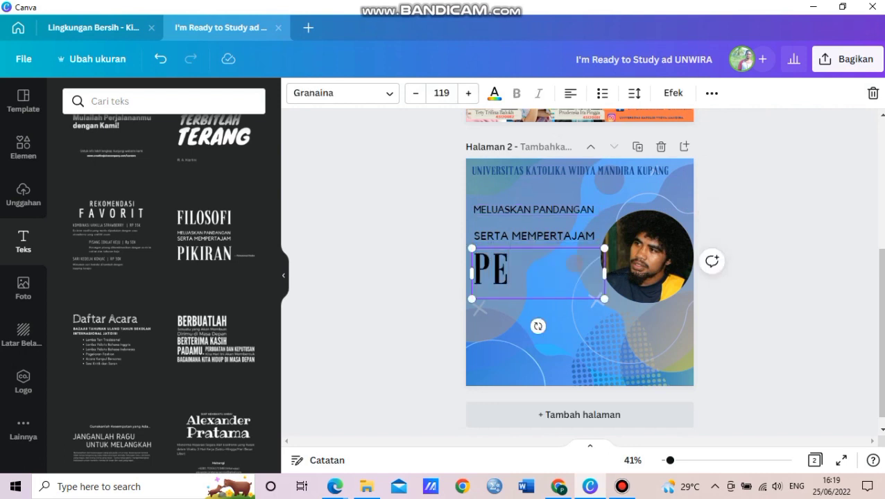
type("NERIMAAN MAHASISWA BARU")
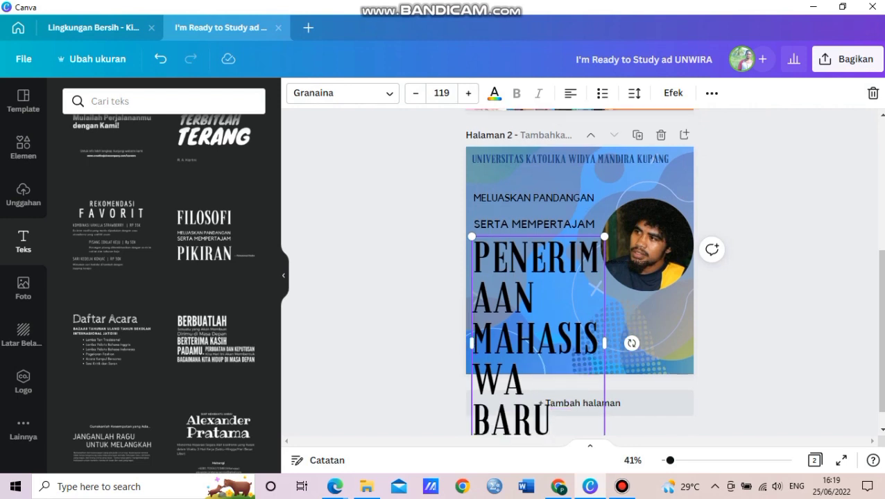
left_click_drag(605, 236, 532, 423)
left_click(533, 423)
left_click_drag(514, 347, 512, 242)
left_click_drag(565, 263, 603, 225)
left_click_drag(527, 206, 534, 271)
left_click_drag(609, 271, 686, 262)
left_click_drag(576, 262, 576, 301)
- Replace MELUASKAN PANDANGAN with '2022/2023' and narrow its text box
left_click(601, 197)
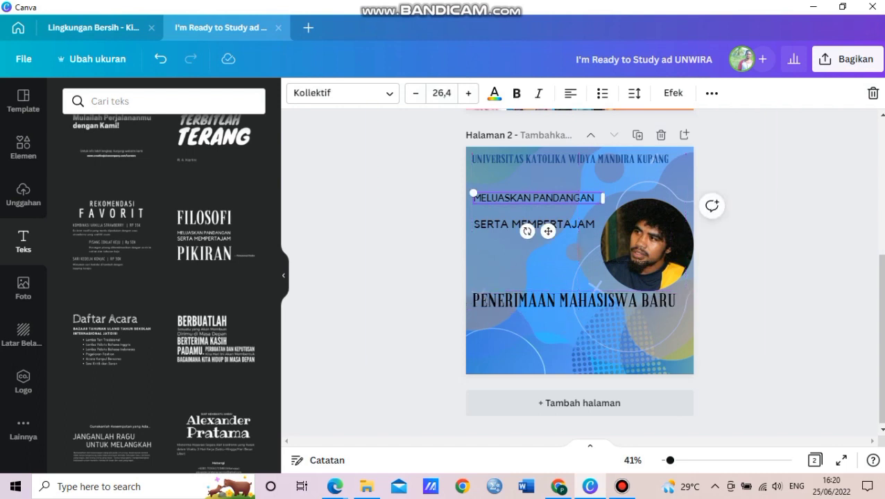
double_click(600, 197)
key("ctrl+a")
type("2")
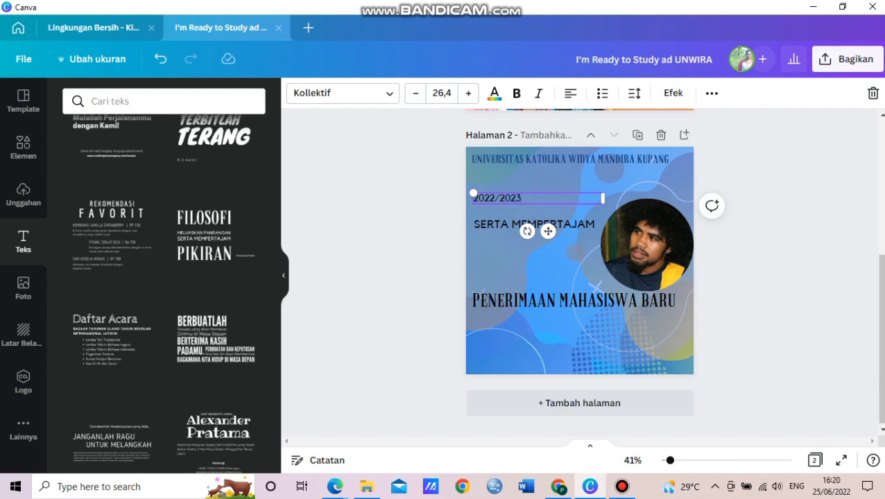
left_click_drag(602, 198, 648, 313)
left_click(500, 229)
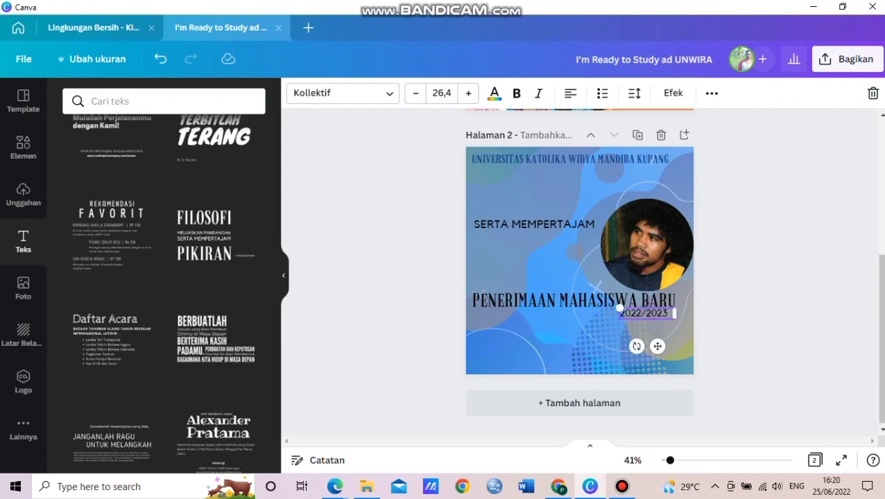
- Colour the PENERIMAAN MAHASISWA BARU title bright yellow
left_click(645, 301)
double_click(645, 300)
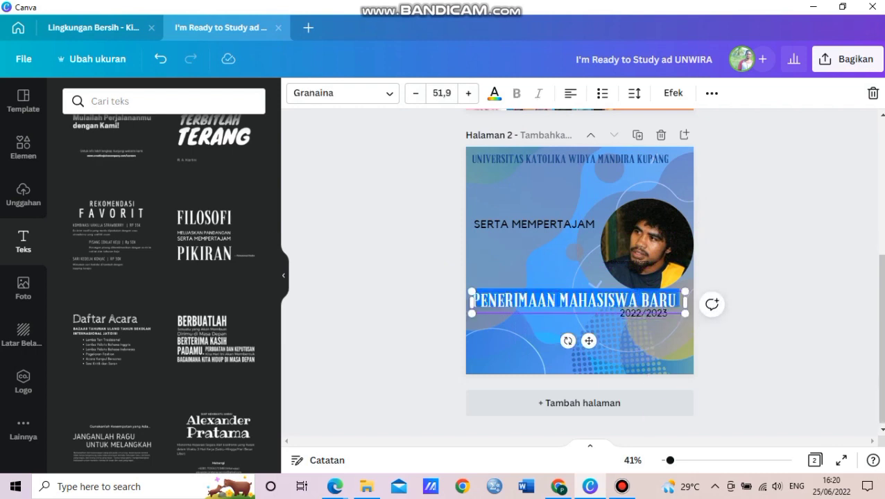
left_click(495, 93)
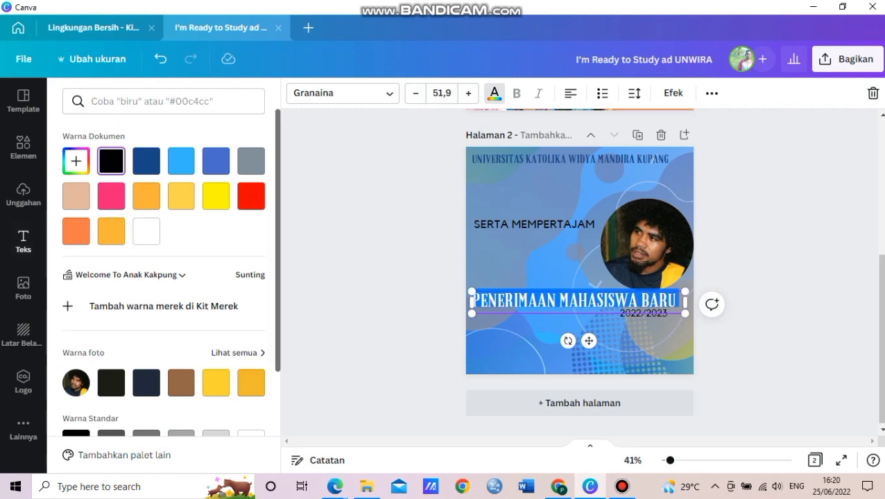
left_click(216, 196)
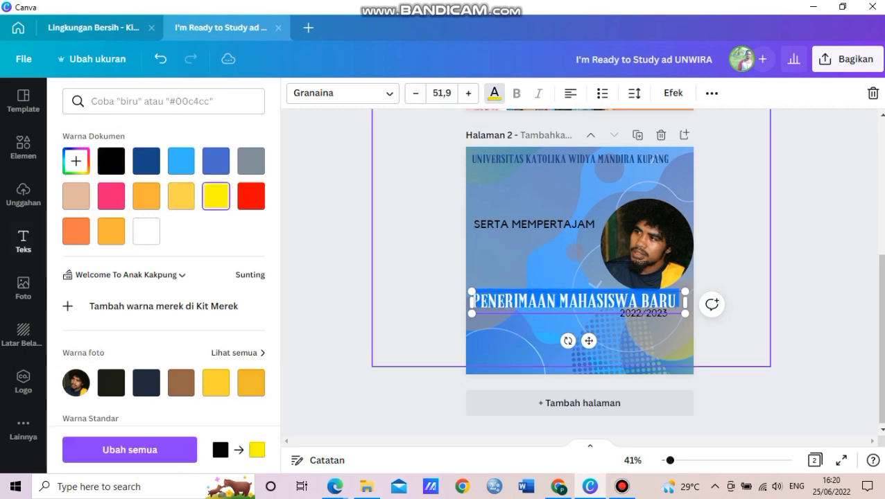
left_click(549, 349)
left_click(576, 301)
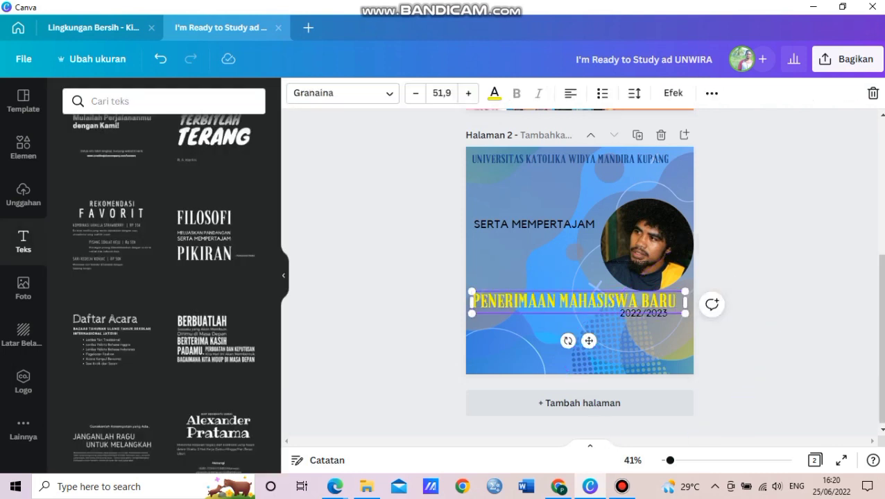
- Colour the 2022/2023 line yellow as well
left_click(644, 313)
left_click(644, 313)
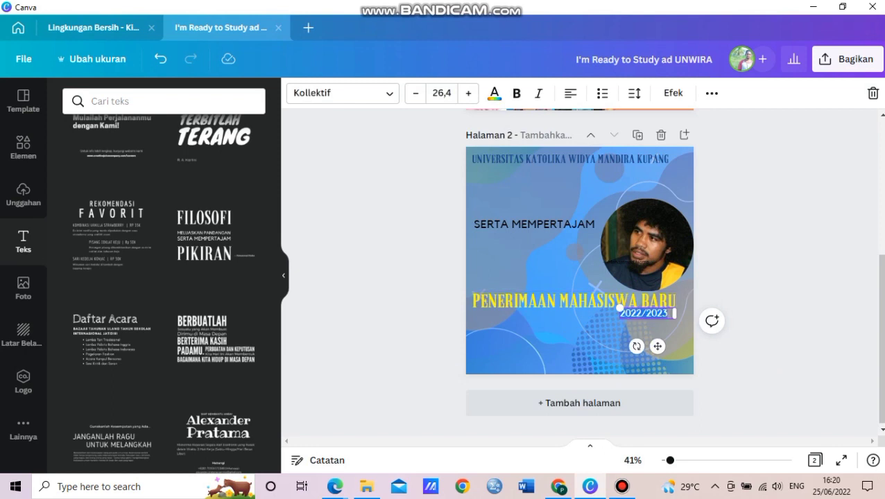
left_click(494, 93)
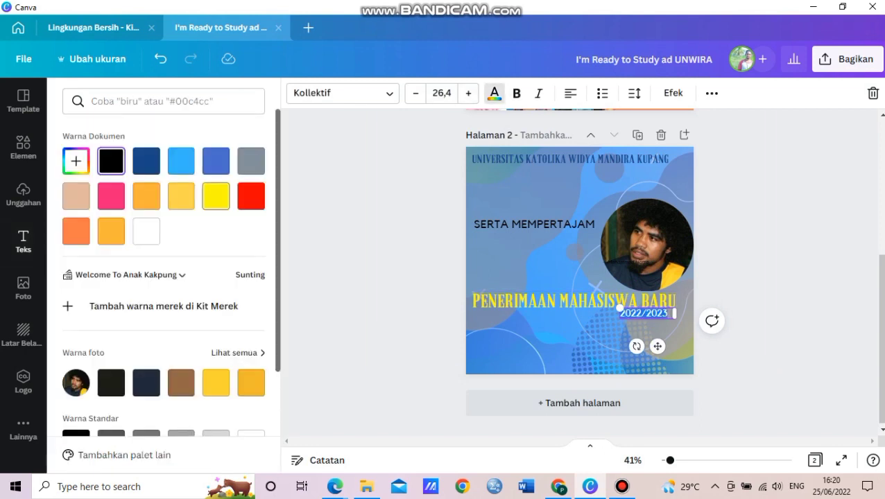
left_click(499, 264)
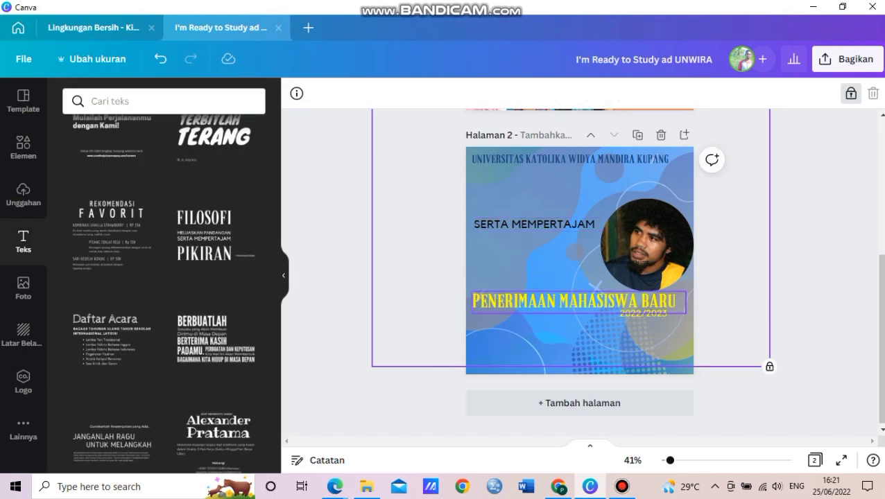
left_click(575, 301)
- Group the yellow title with 2022/2023, move it under the university name, and scale it down
left_click(643, 312, "shift")
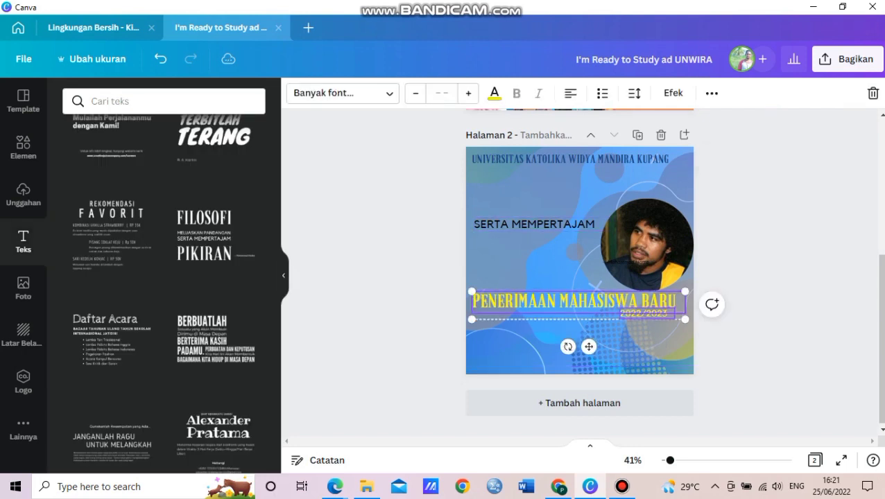
left_click(712, 93)
left_click(529, 125)
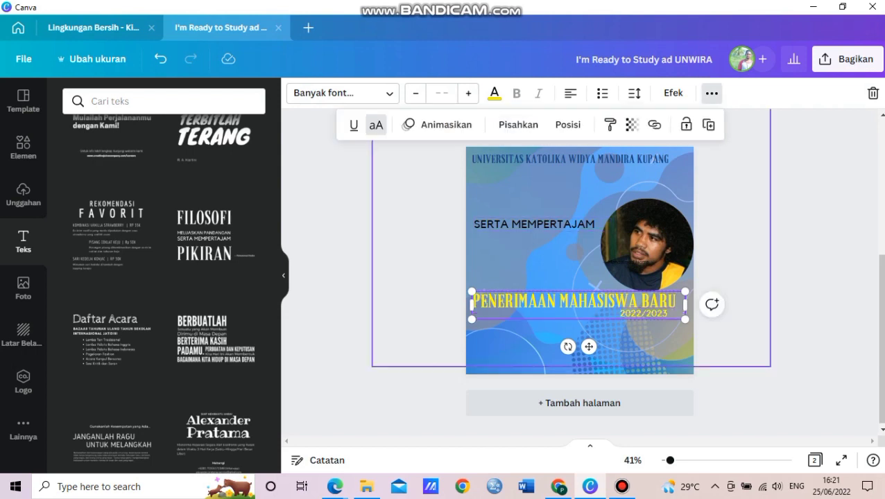
left_click_drag(575, 302, 577, 200)
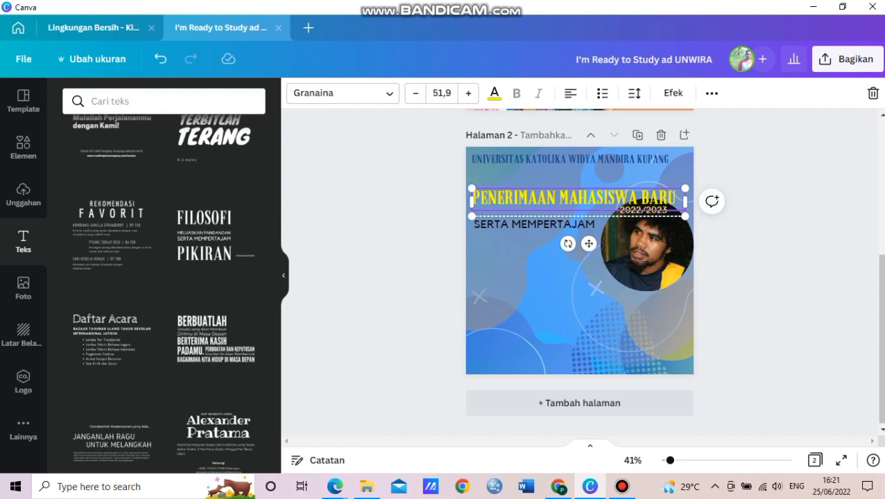
left_click_drag(685, 216, 622, 202)
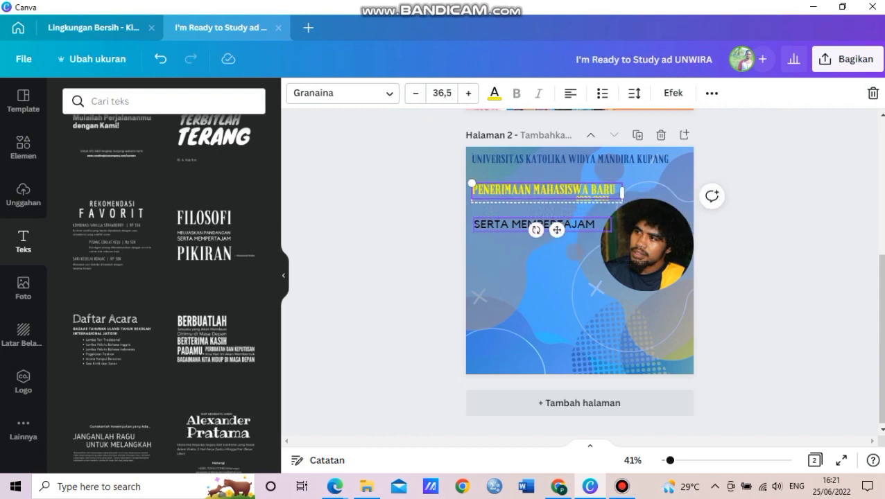
left_click(413, 261)
left_click(622, 486)
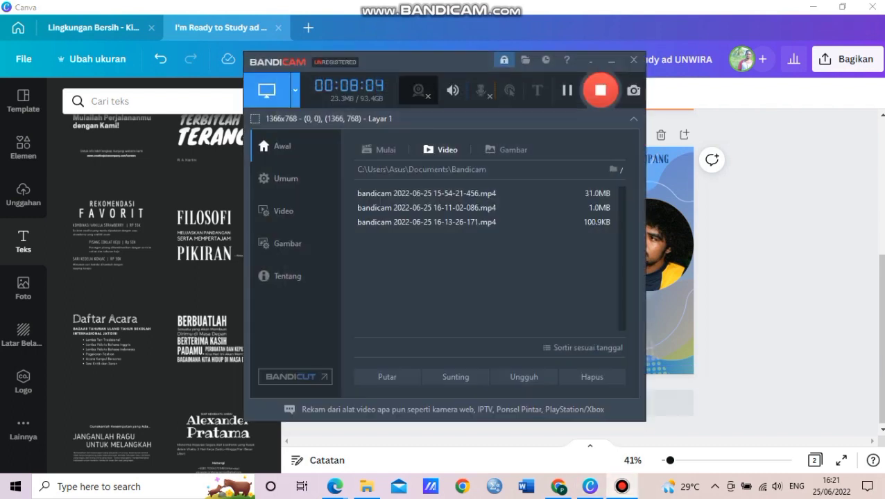
left_click(600, 90)
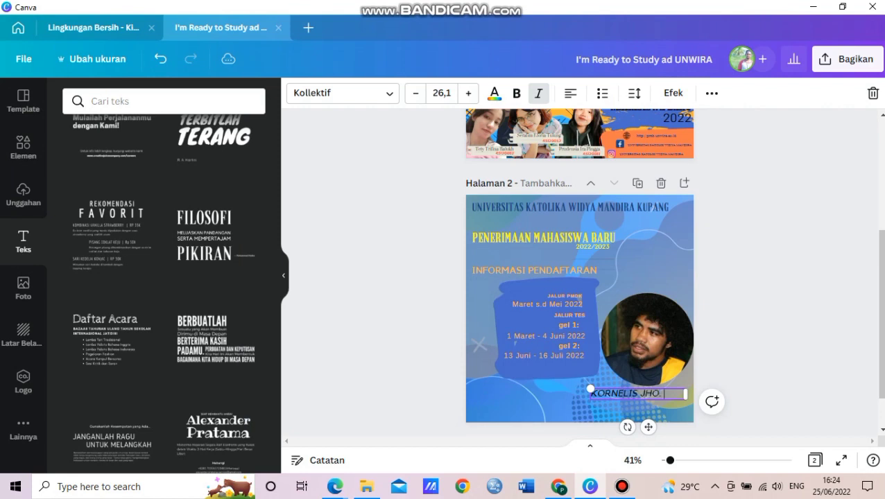
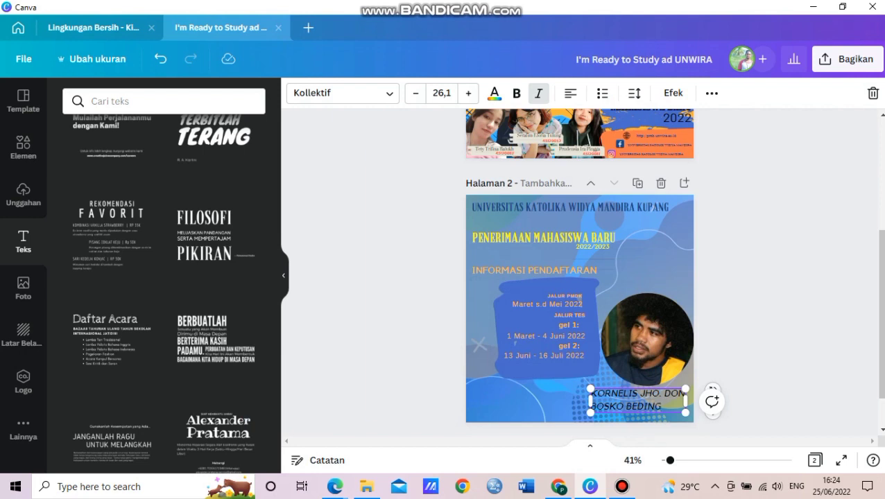
- Finish typing the names and widen the caption box so both fit on one line
left_click_drag(590, 401, 500, 393)
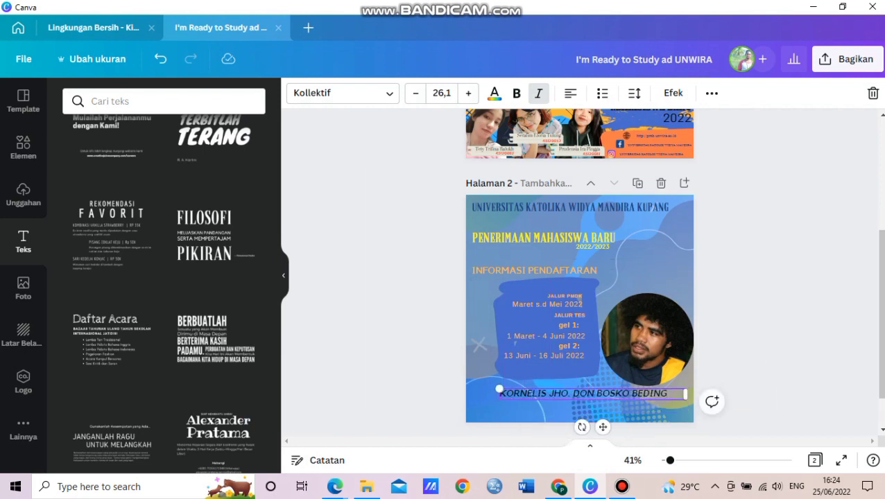
left_click(495, 93)
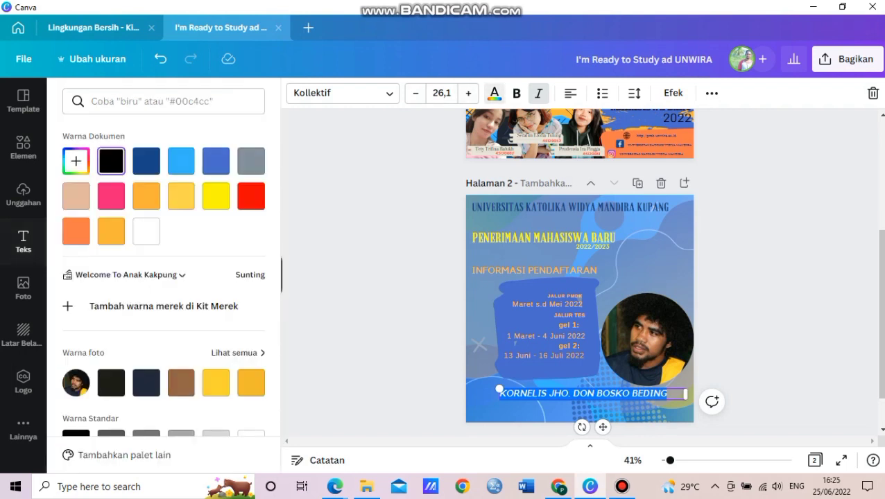
left_click(528, 409)
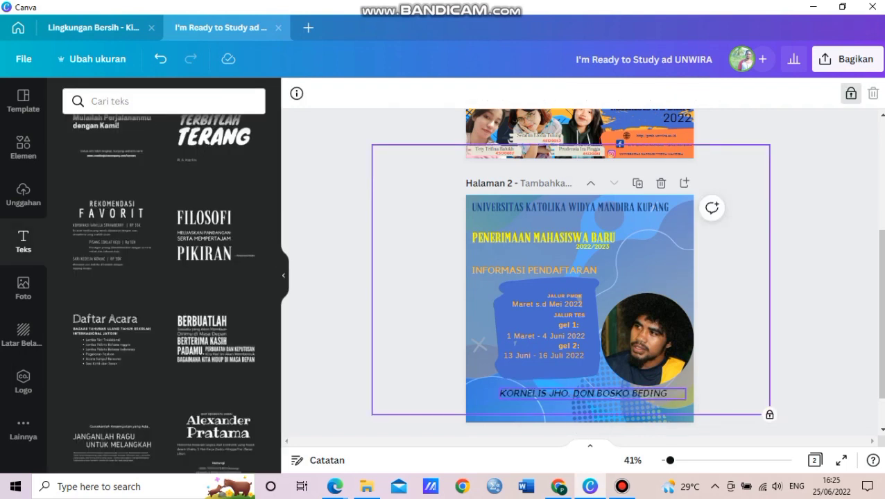
- Select the whole name caption and colour it yellow
left_click(500, 393)
double_click(500, 394)
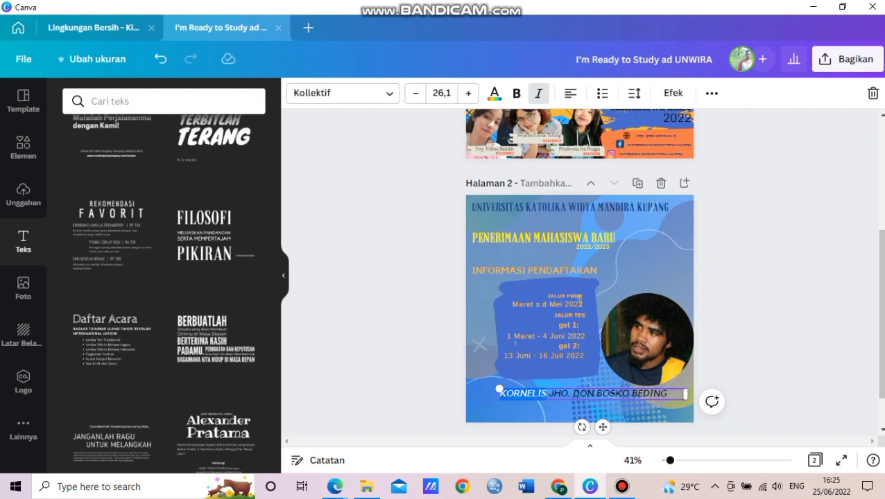
key("ctrl+a")
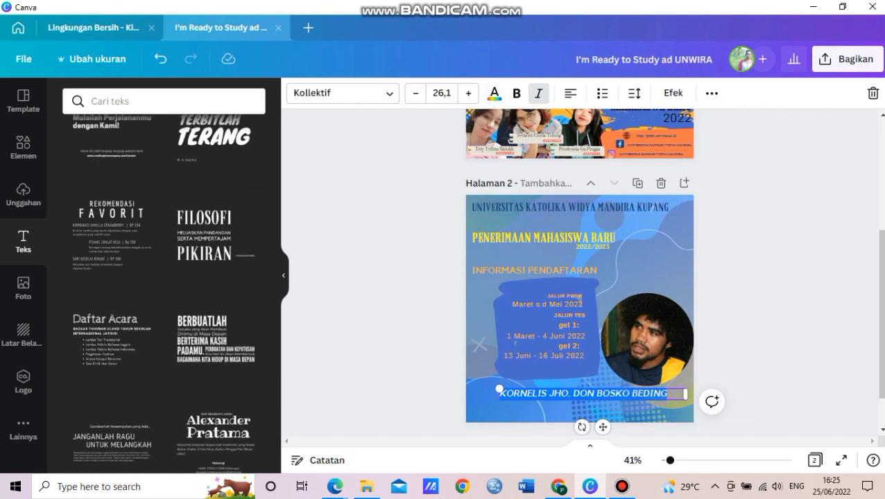
left_click(495, 93)
left_click(215, 196)
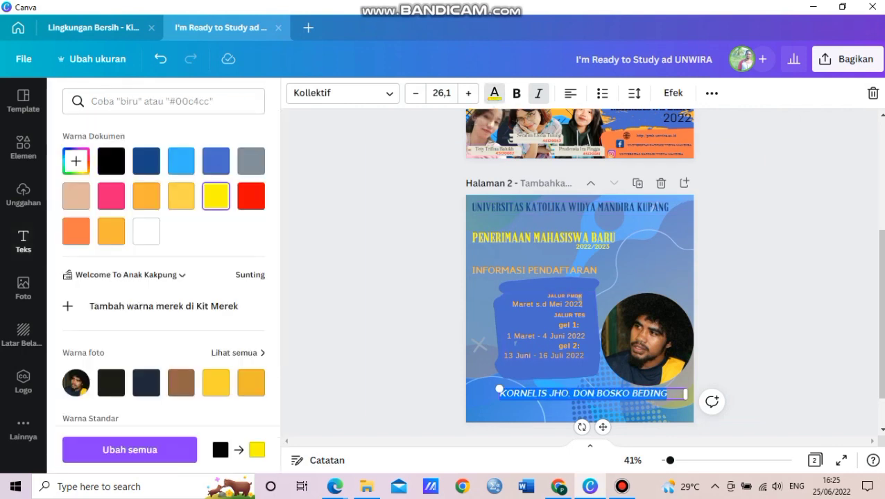
key("Escape")
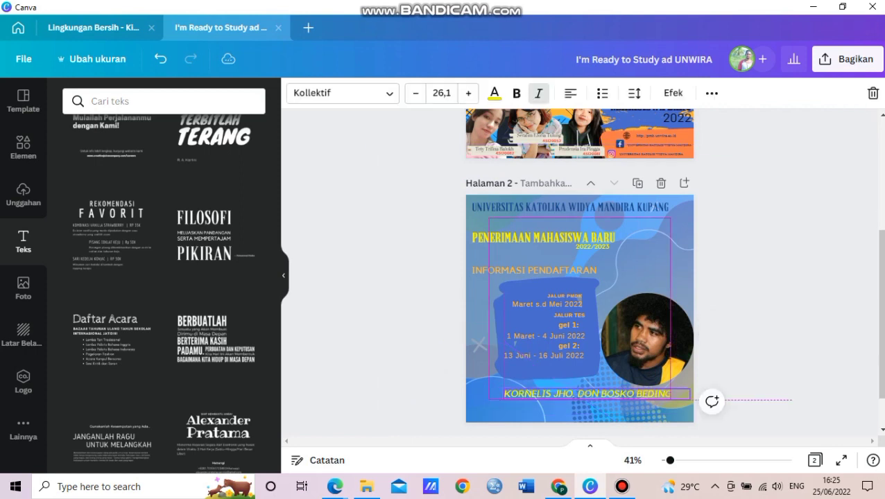